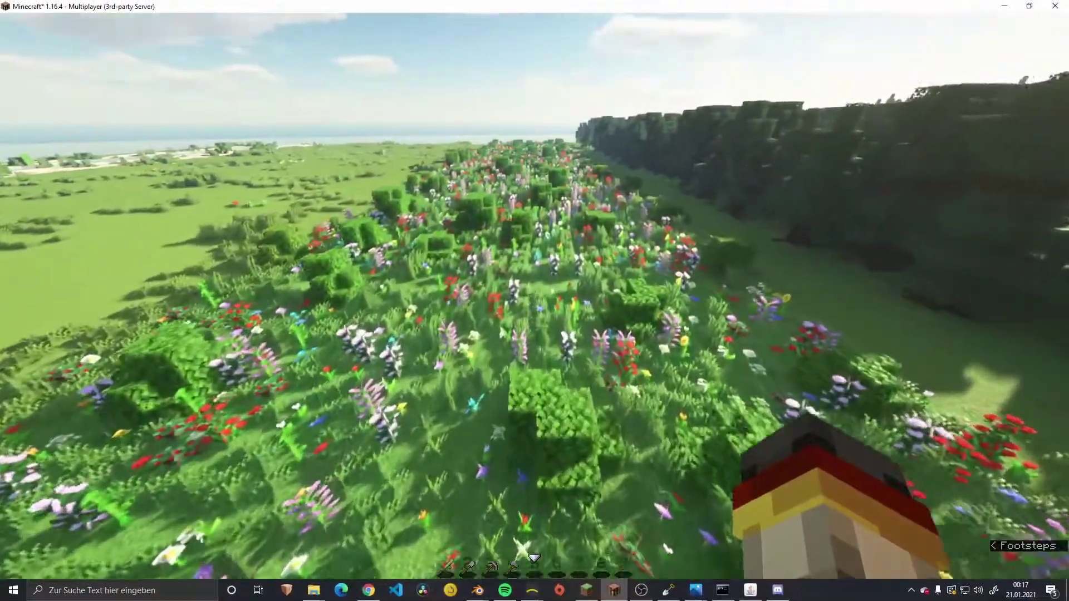
Step: Leave the Minecraft meadow flyover and switch to the WorldPainter window
{"action": "key", "text": "alt+Tab"}
{"action": "key", "text": "alt+Tab"}
{"action": "key", "text": "alt+Tab"}
{"action": "key", "text": "alt+Tab"}
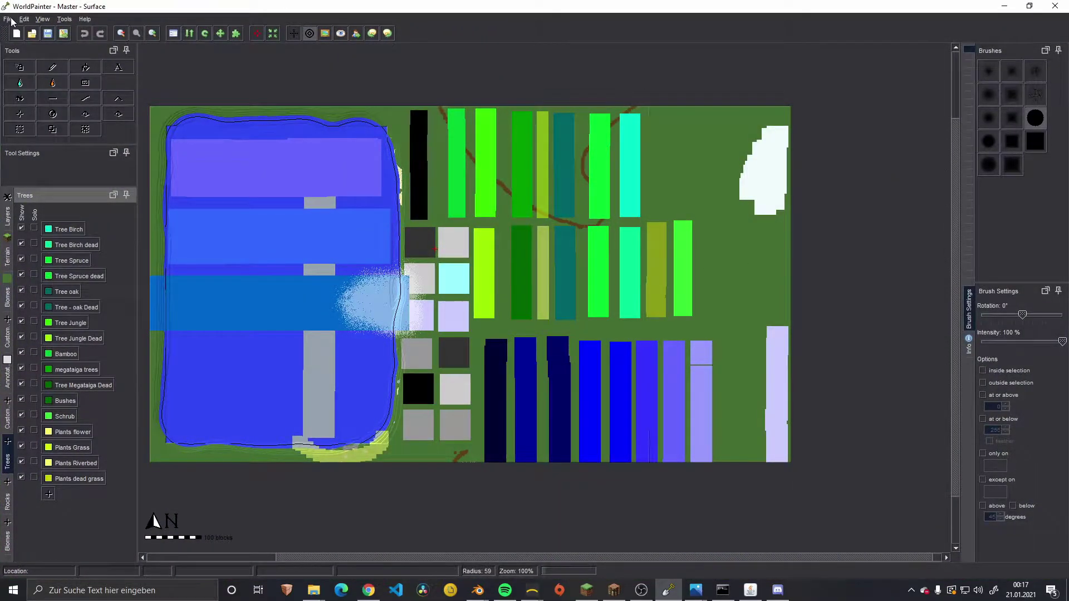
Step: Generate a new 640 × 640 grass world, then show the Layers panel's add-layer choices
{"action": "left_click", "coordinate": [8, 19]}
{"action": "left_click", "coordinate": [32, 32]}
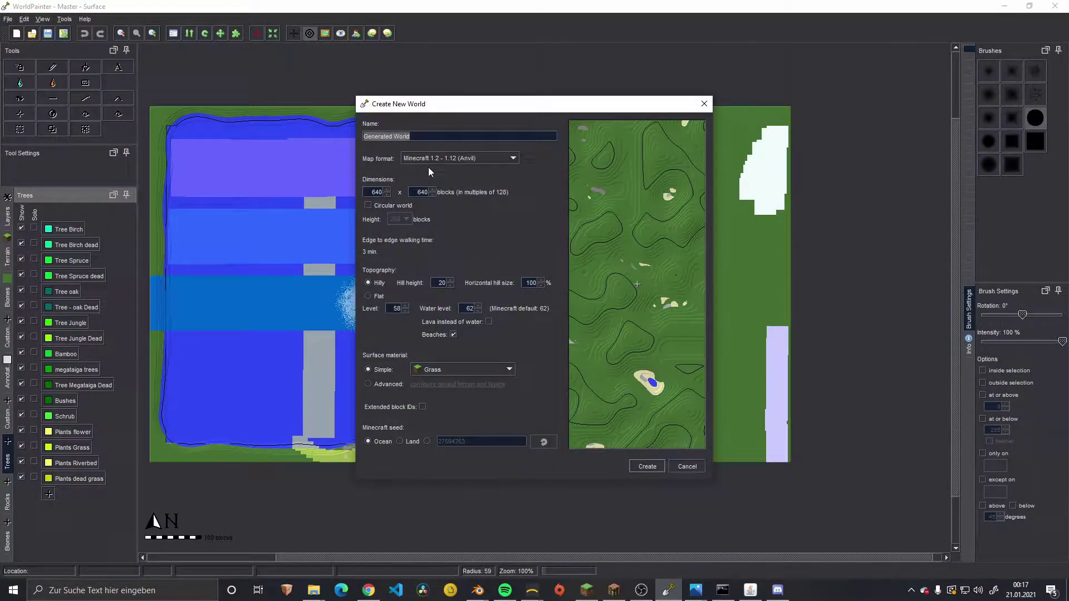
{"action": "left_click", "coordinate": [642, 466]}
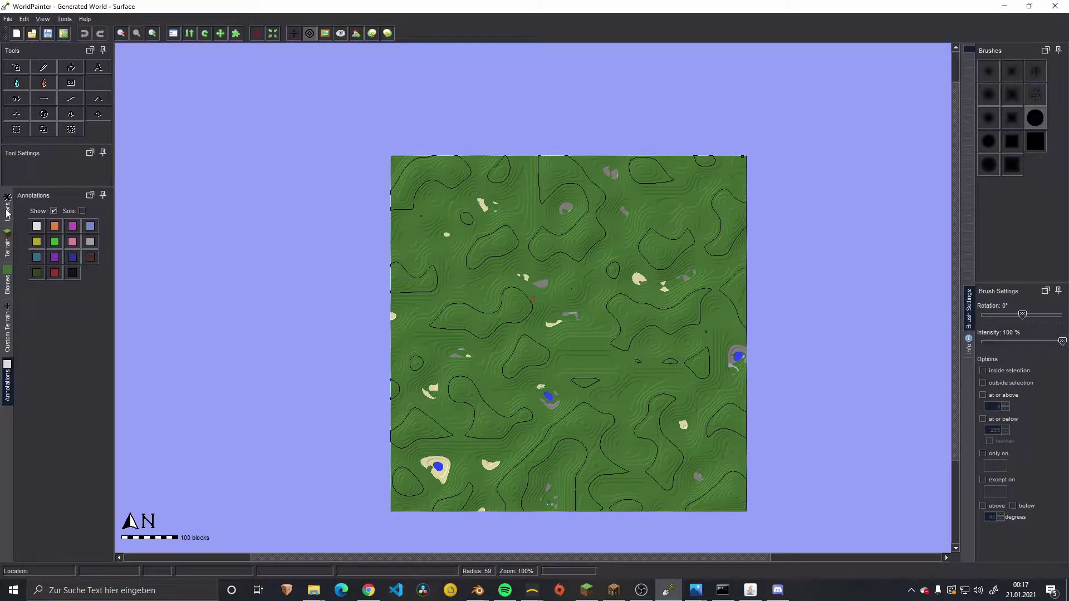
{"action": "left_click", "coordinate": [7, 212]}
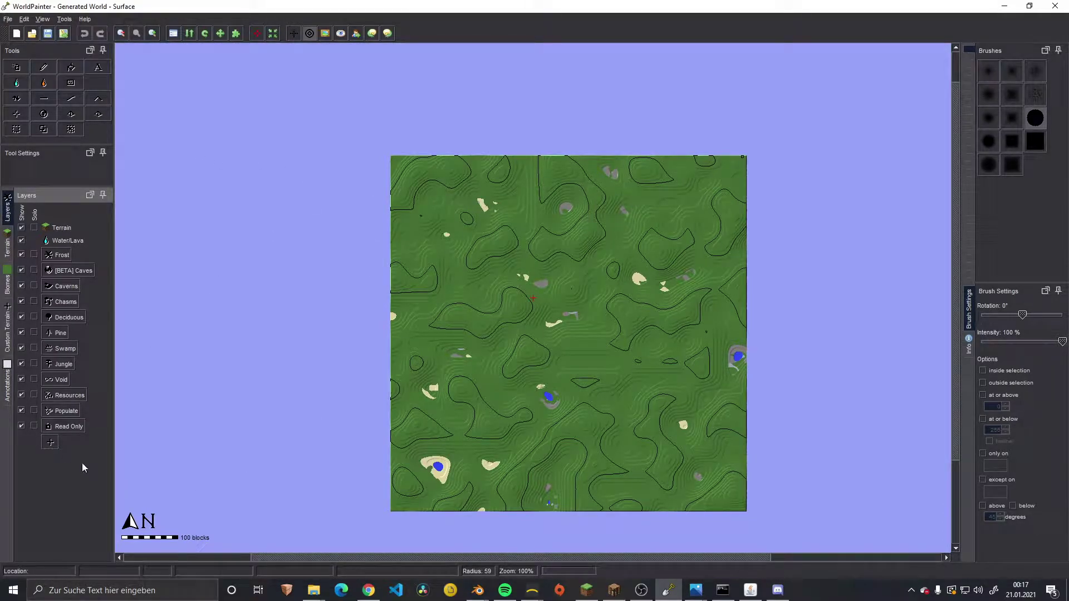
{"action": "left_click", "coordinate": [50, 442]}
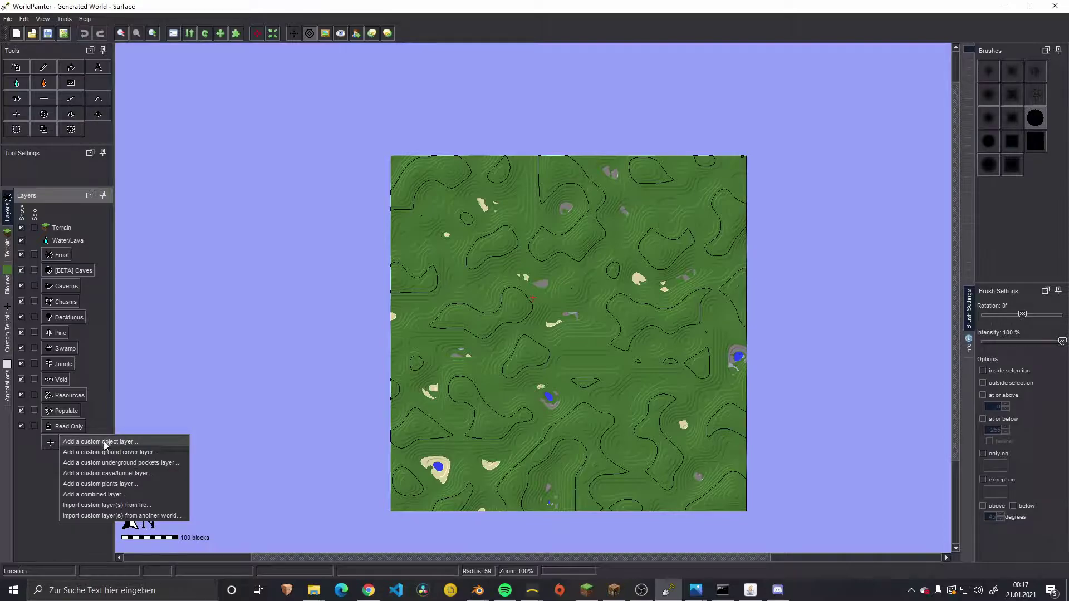
Step: Start a custom object layer and open the bush schematics folder
{"action": "left_click", "coordinate": [105, 441]}
{"action": "left_click", "coordinate": [558, 252]}
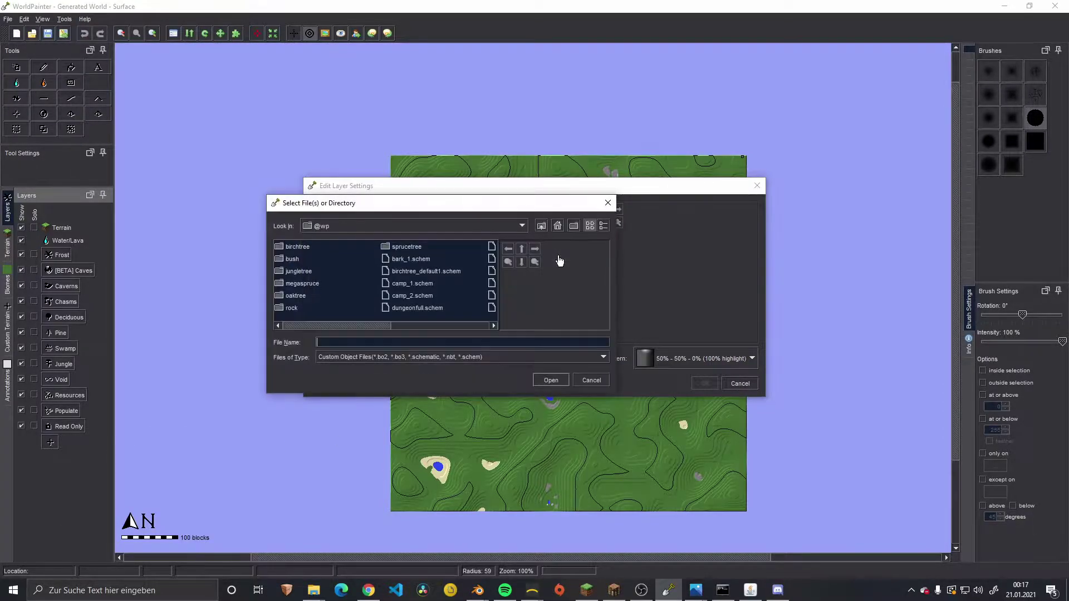
{"action": "left_click", "coordinate": [295, 262]}
{"action": "left_click", "coordinate": [295, 262]}
{"action": "left_click", "coordinate": [314, 285]}
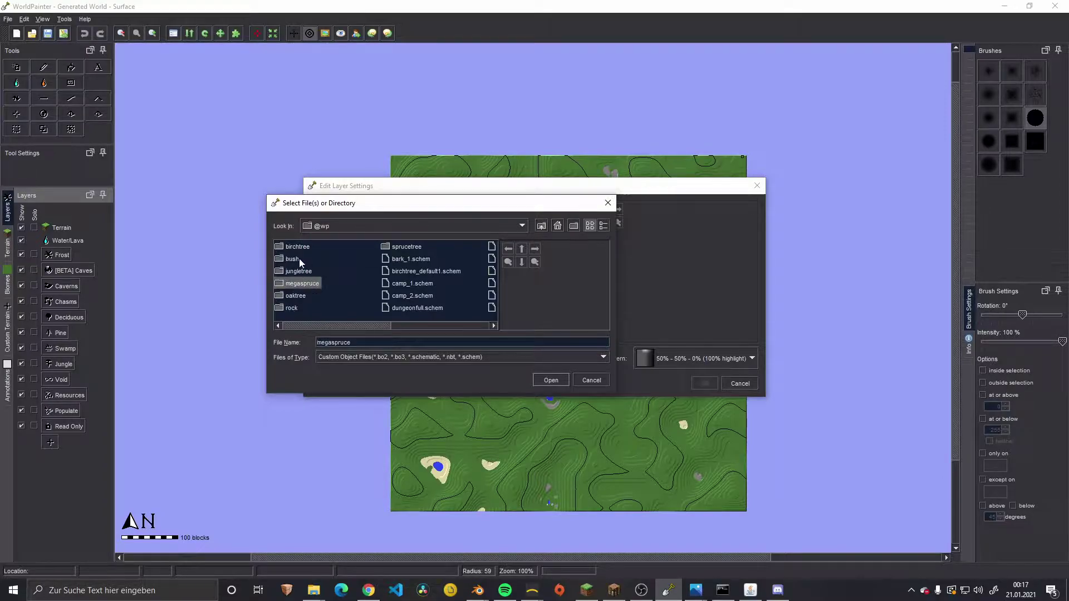
{"action": "left_click", "coordinate": [285, 260]}
{"action": "double_click", "coordinate": [279, 262]}
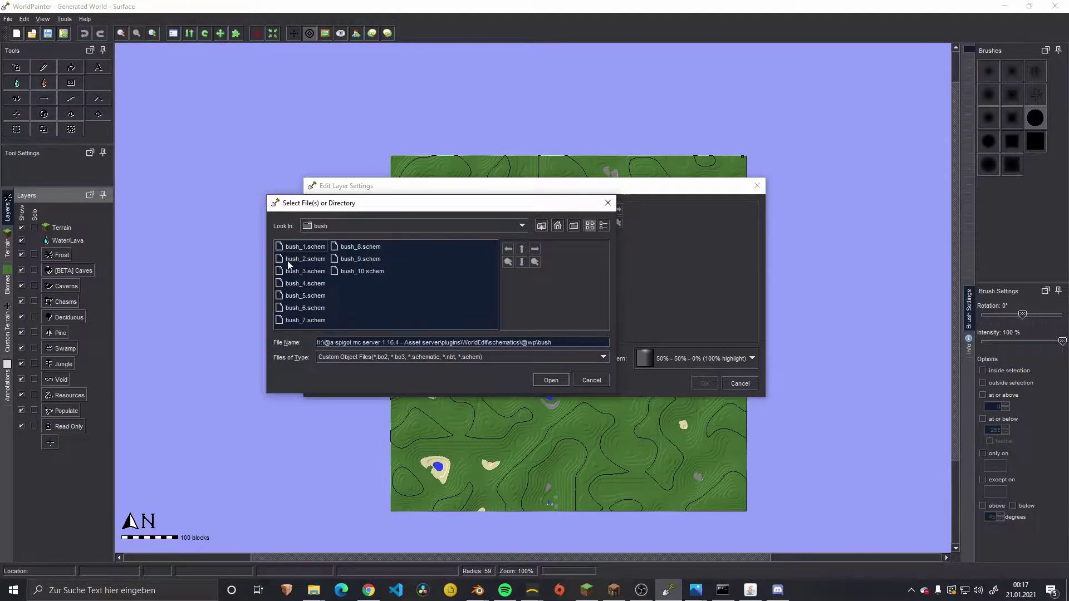
Step: Preview the bush schematics, adding bush_9 to the layer and then removing it
{"action": "left_click", "coordinate": [316, 247]}
{"action": "left_click", "coordinate": [362, 273], "text": "shift"}
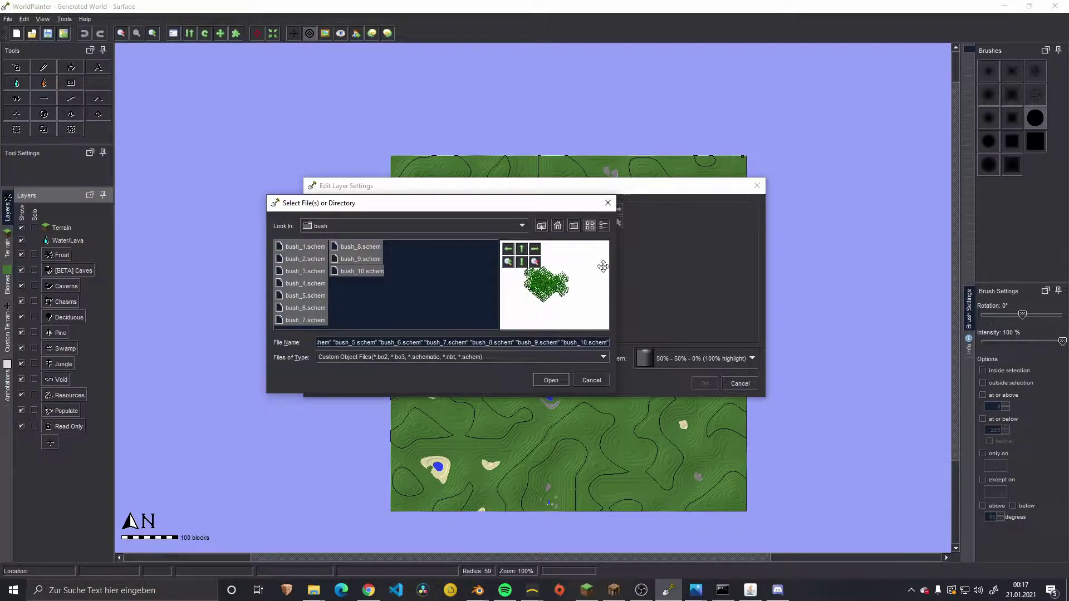
{"action": "left_click", "coordinate": [311, 255]}
{"action": "left_click", "coordinate": [305, 272]}
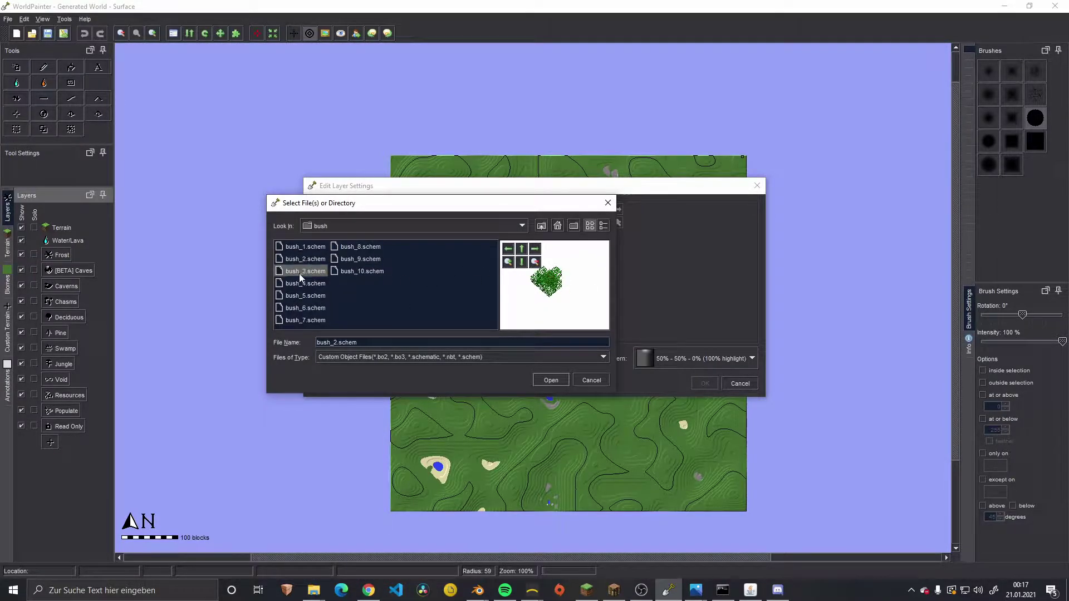
{"action": "left_click", "coordinate": [303, 287]}
{"action": "left_click", "coordinate": [303, 307]}
{"action": "left_click", "coordinate": [321, 316]}
{"action": "left_click", "coordinate": [362, 271]}
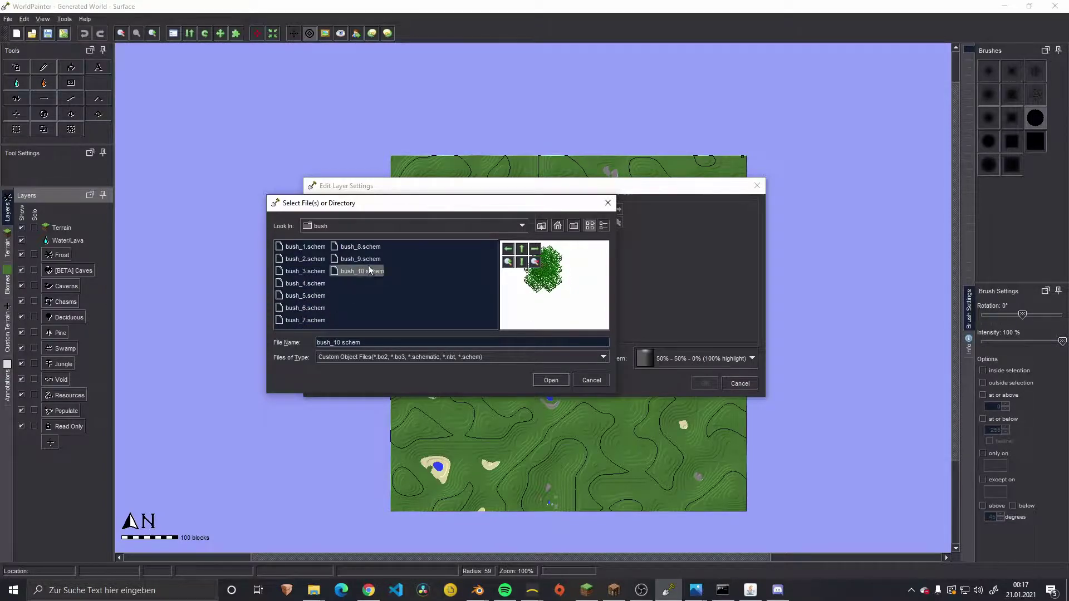
{"action": "left_click", "coordinate": [361, 259]}
{"action": "left_click", "coordinate": [550, 379]}
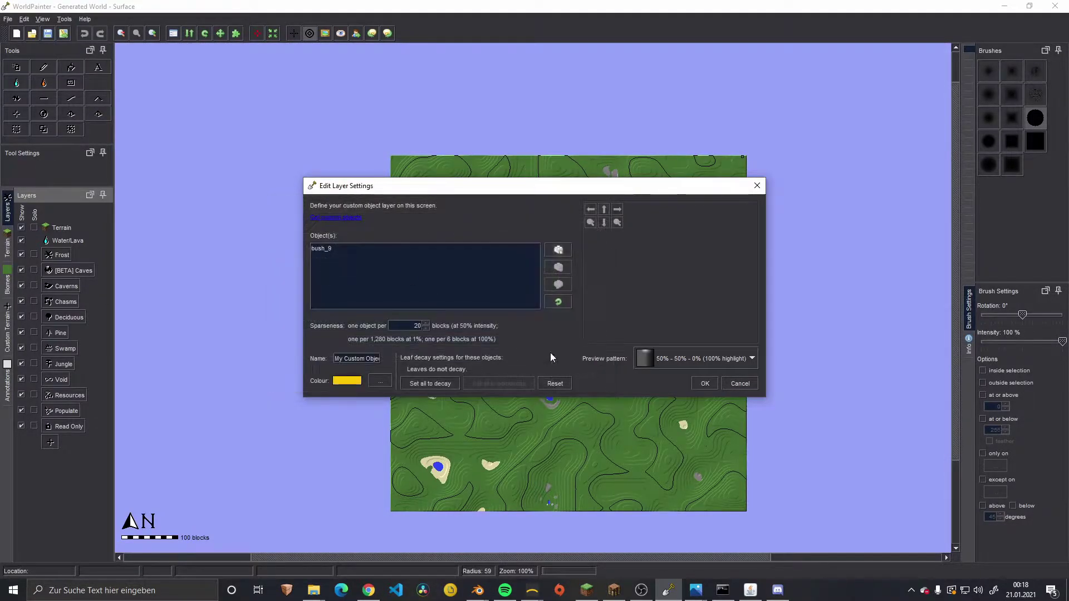
{"action": "left_click", "coordinate": [346, 250]}
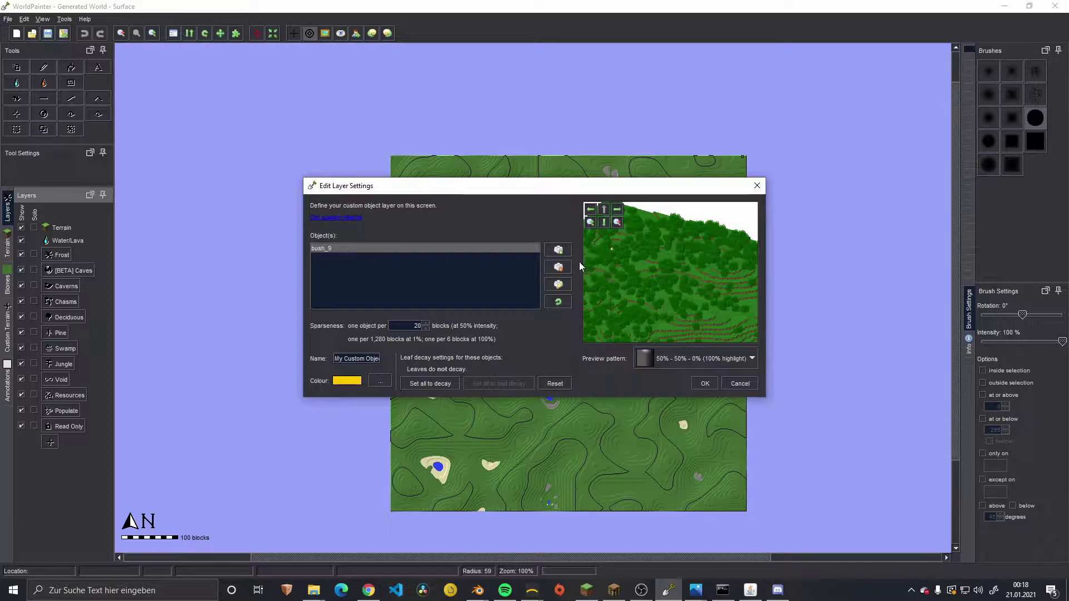
{"action": "left_click", "coordinate": [559, 268]}
Step: Add all ten schematics, bush_1 to bush_10, to the layer's objects
{"action": "left_click", "coordinate": [559, 250]}
{"action": "left_click", "coordinate": [308, 247]}
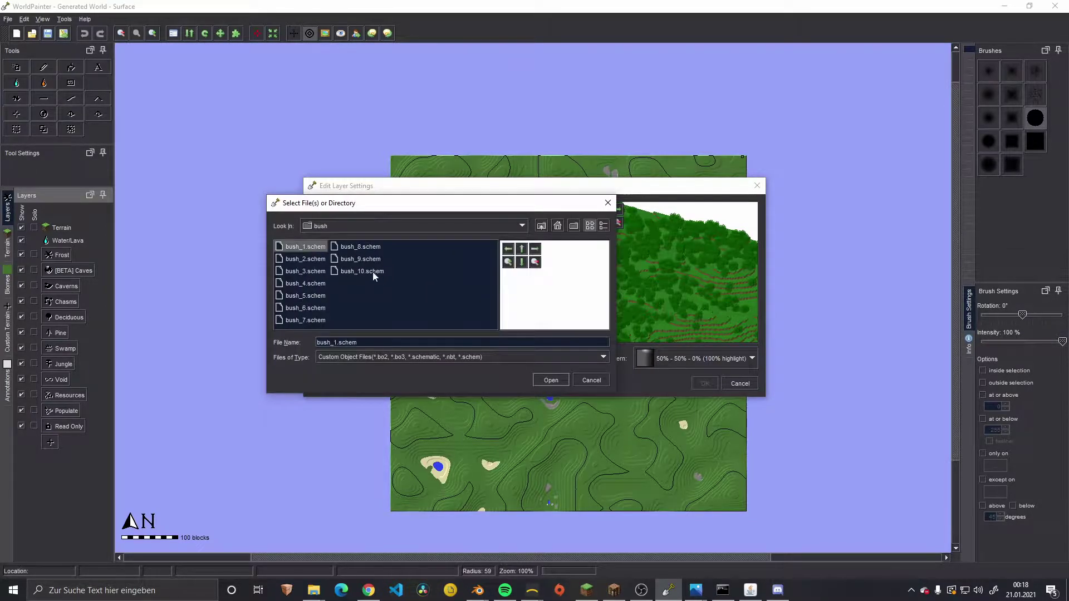
{"action": "left_click", "coordinate": [362, 271], "text": "shift"}
{"action": "left_click", "coordinate": [550, 379]}
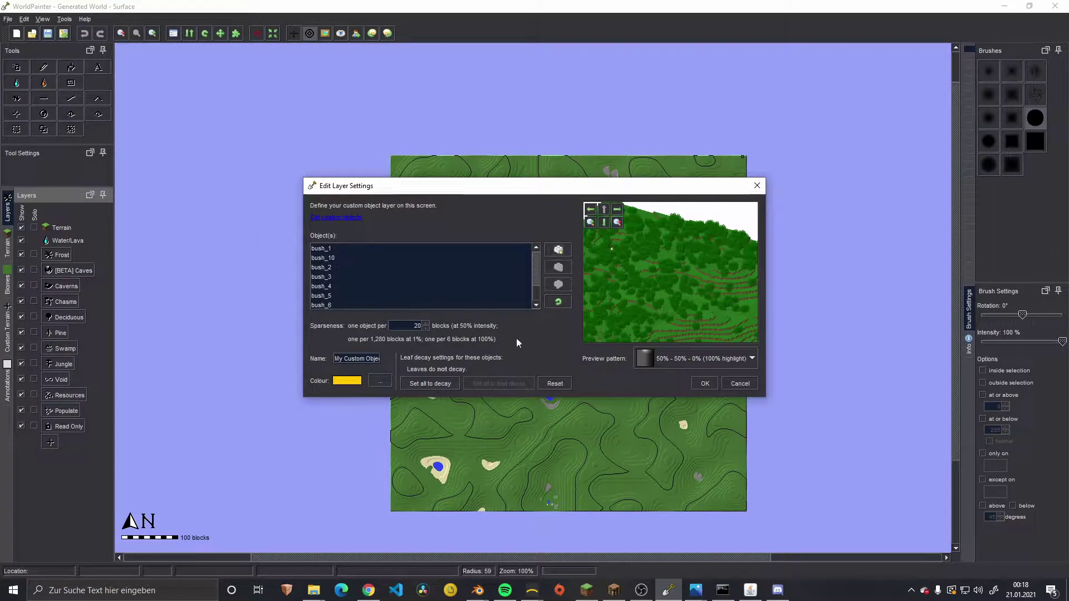
Step: Name the layer 'Bushes' and give it a bright green colour
{"action": "left_click", "coordinate": [360, 358]}
{"action": "key", "text": "ctrl+a"}
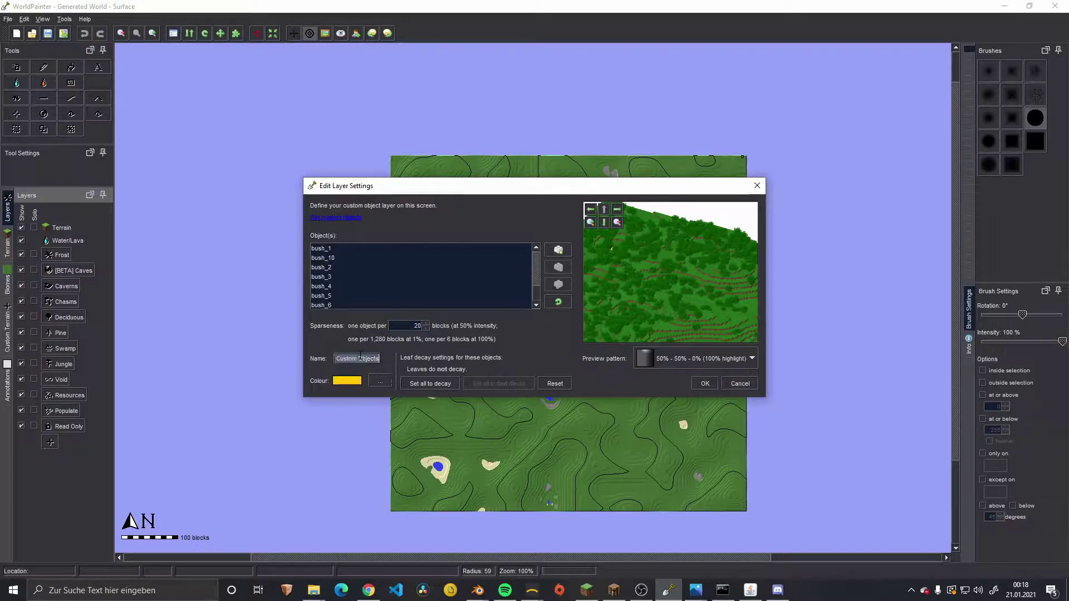
{"action": "type", "text": "Br"}
{"action": "key", "text": "BackSpace"}
{"action": "type", "text": "ushes"}
{"action": "left_click", "coordinate": [380, 381]}
{"action": "left_click", "coordinate": [489, 269]}
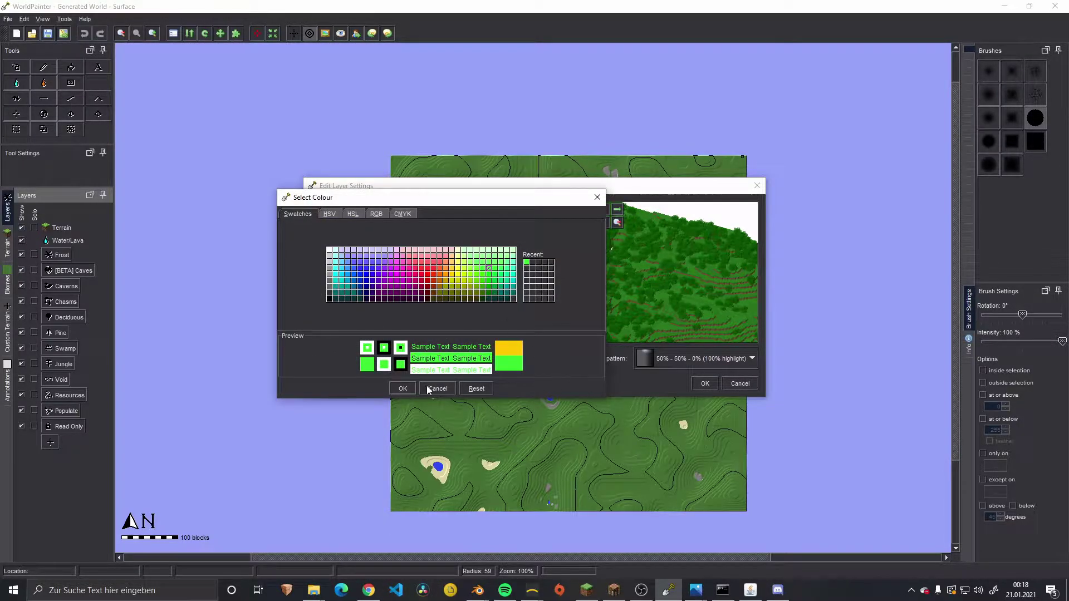
{"action": "left_click", "coordinate": [403, 386]}
Step: Save the Bushes layer and start a new custom plants layer
{"action": "left_click", "coordinate": [704, 384]}
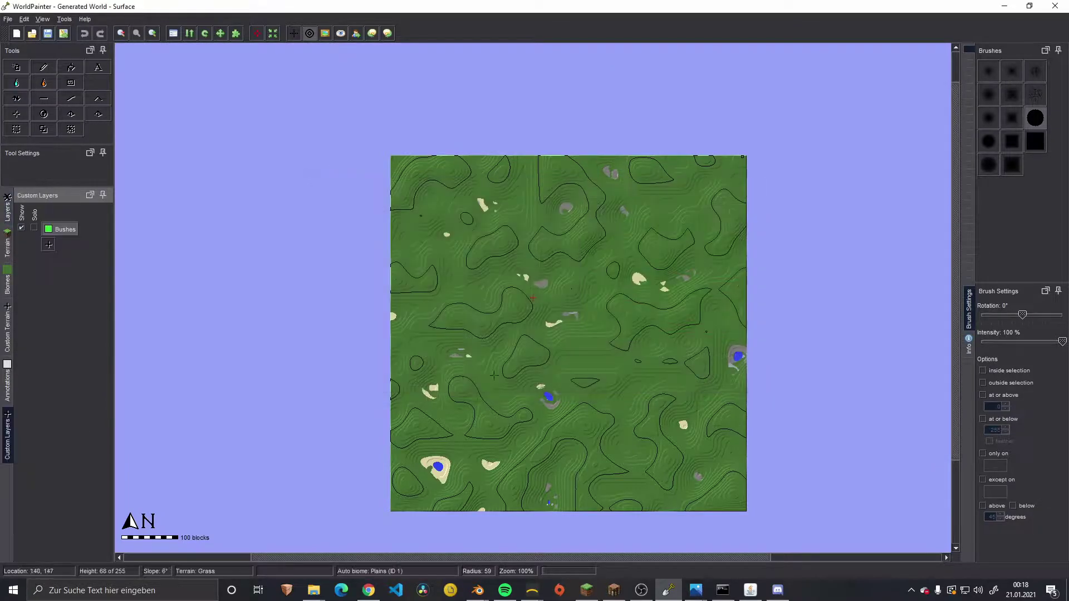
{"action": "left_click", "coordinate": [49, 245]}
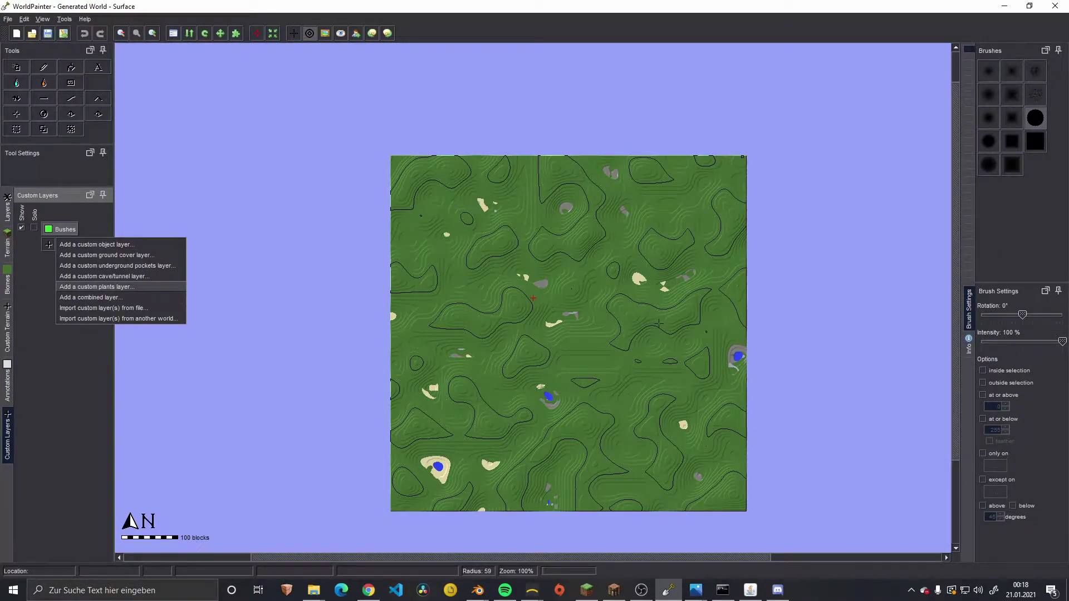
{"action": "key", "text": "Return"}
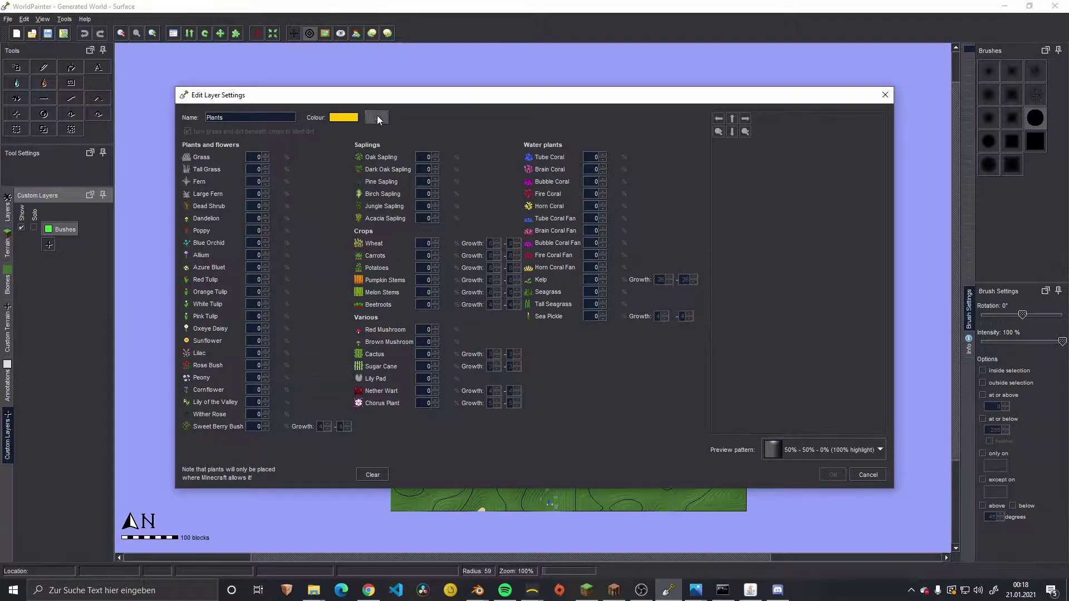
Step: Give the plants layer a darker green colour and rename it 'flowers'
{"action": "left_click", "coordinate": [378, 118]}
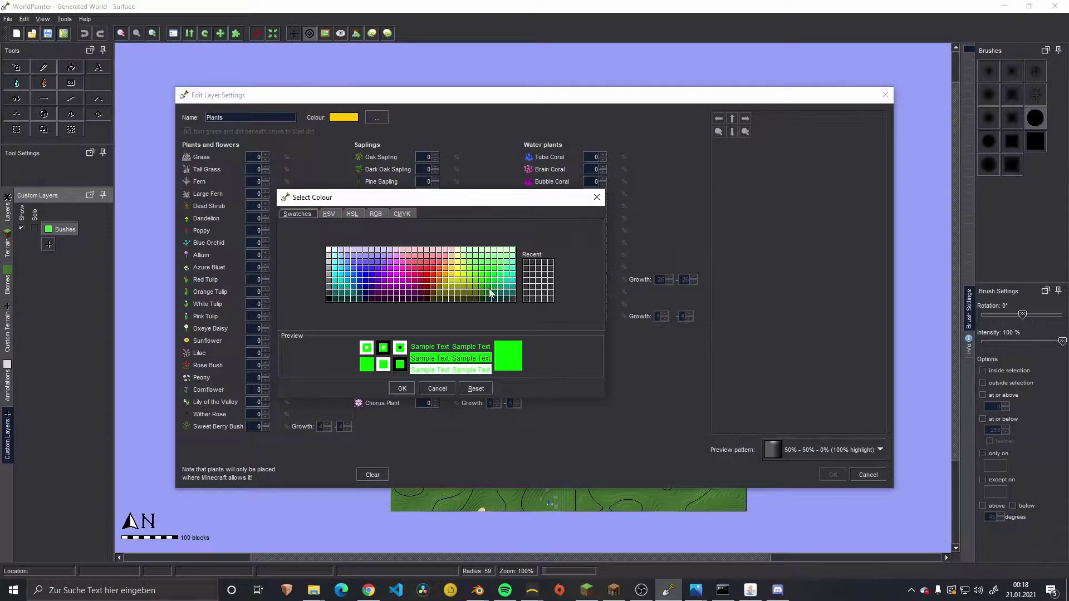
{"action": "left_click", "coordinate": [489, 287]}
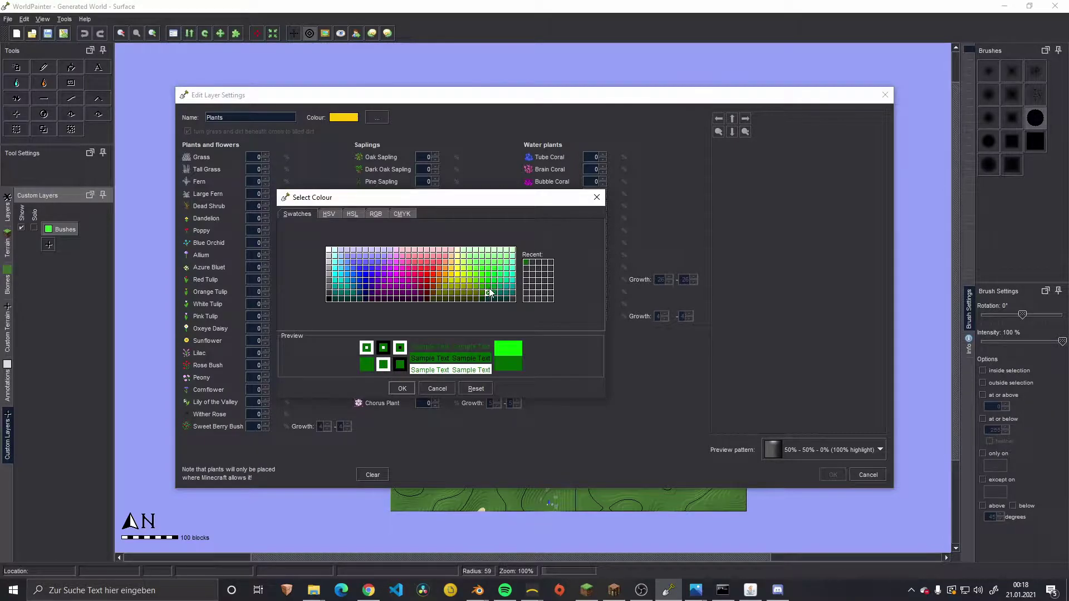
{"action": "left_click", "coordinate": [399, 390]}
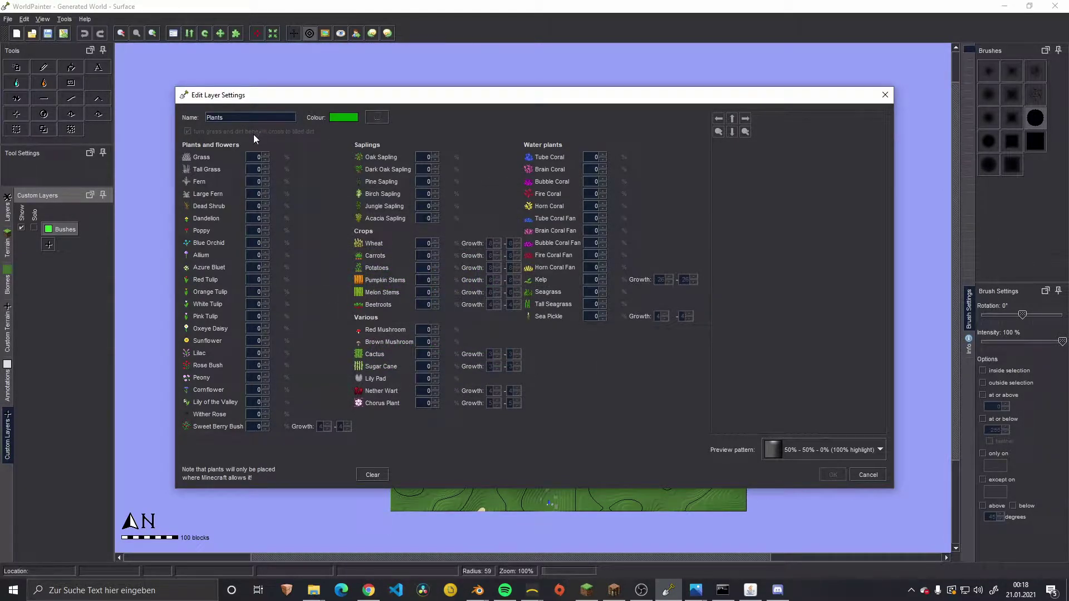
{"action": "double_click", "coordinate": [255, 117]}
{"action": "type", "text": "flowers"}
Step: Add Grass, Tall Grass and flowers from Dandelion through Oxeye Daisy to the plant mix
{"action": "left_click", "coordinate": [265, 155]}
{"action": "left_click", "coordinate": [265, 166]}
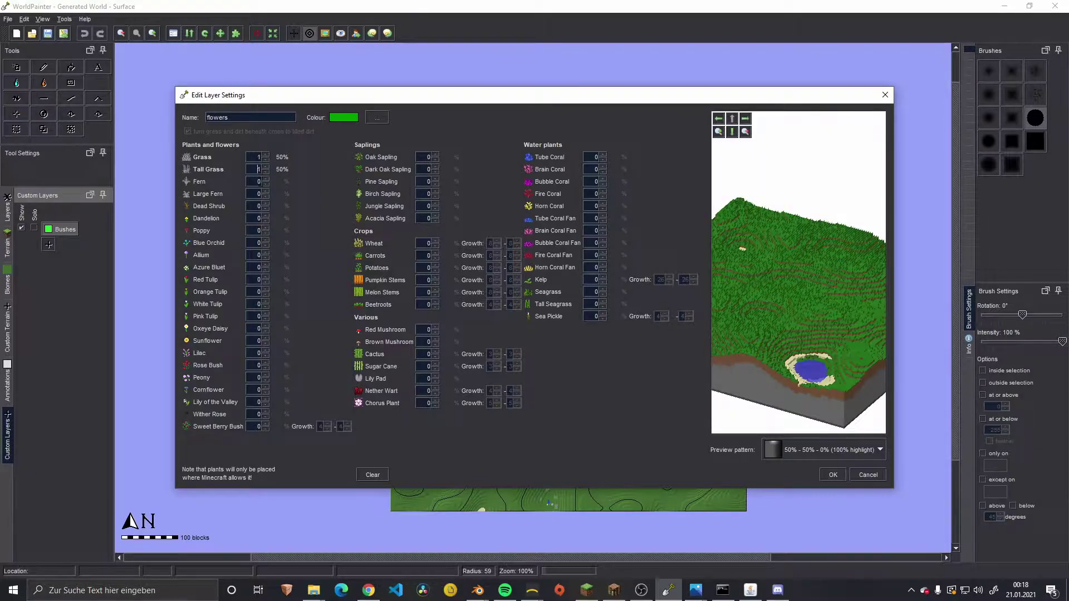
{"action": "left_click", "coordinate": [266, 216]}
{"action": "left_click", "coordinate": [265, 228]}
{"action": "left_click", "coordinate": [265, 240]}
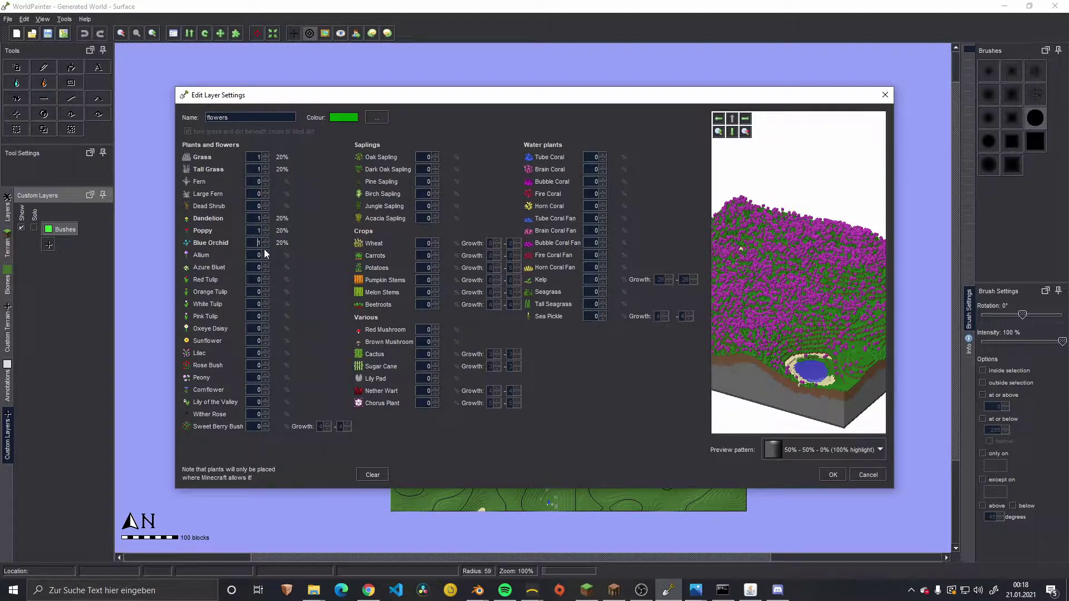
{"action": "left_click", "coordinate": [265, 253]}
{"action": "left_click", "coordinate": [266, 265]}
{"action": "left_click", "coordinate": [266, 277]}
{"action": "left_click", "coordinate": [265, 290]}
{"action": "left_click", "coordinate": [265, 301]}
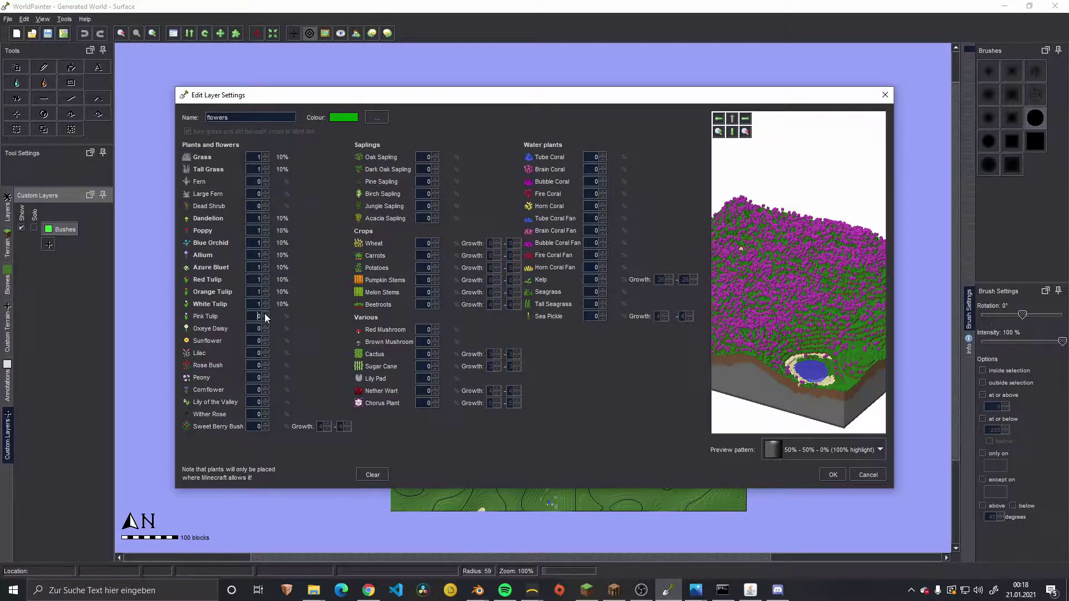
{"action": "left_click", "coordinate": [266, 314]}
{"action": "left_click", "coordinate": [266, 326]}
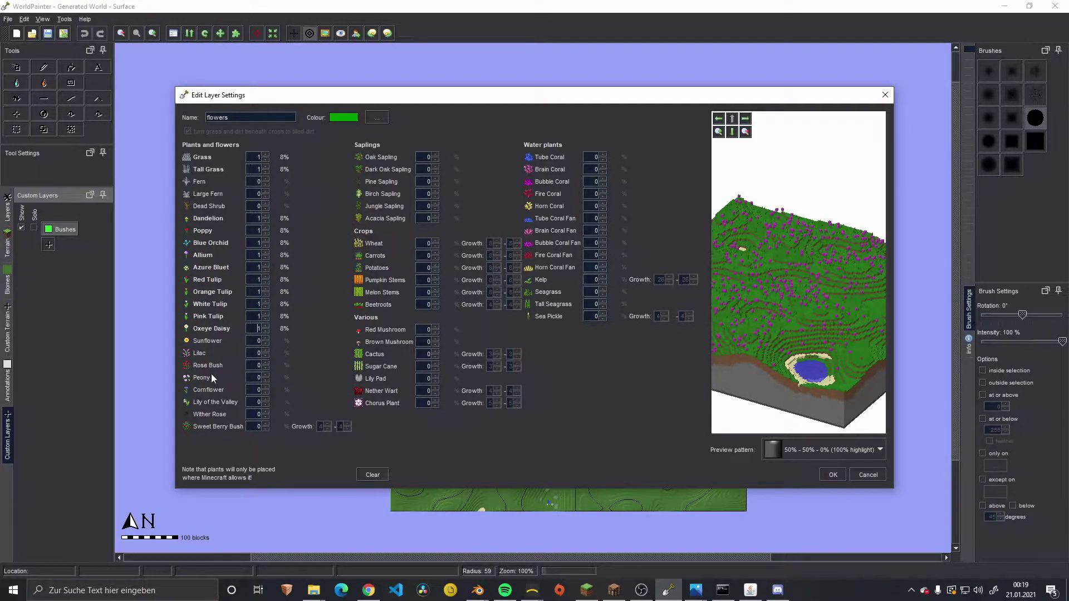
Step: Add Sweet Berry Bush, Rose Bush, Peony, Cornflower, Lily of the Valley and Sunflower
{"action": "left_click", "coordinate": [265, 424]}
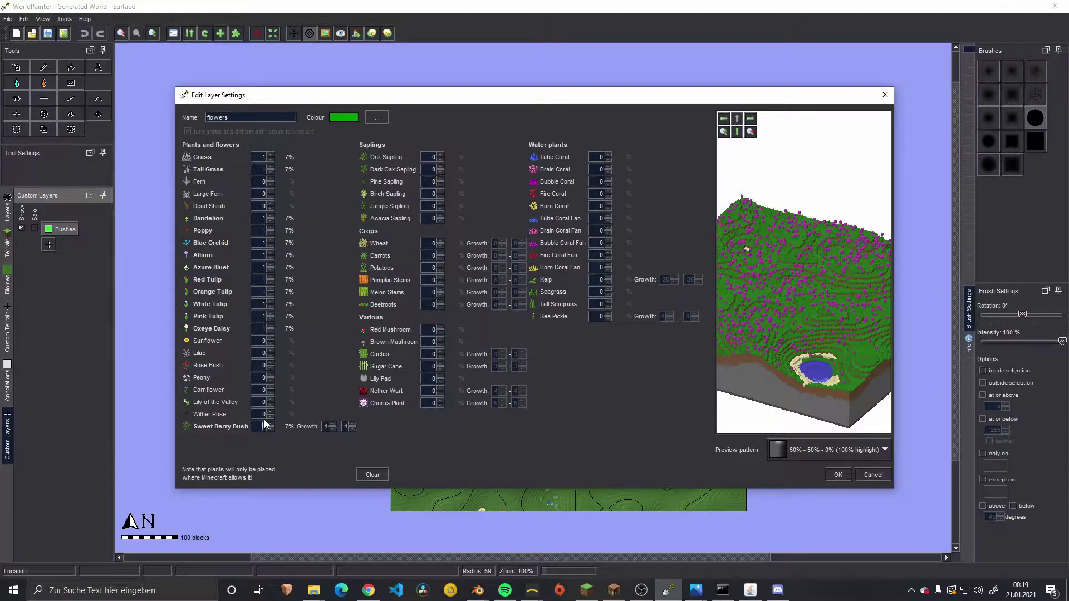
{"action": "left_click", "coordinate": [269, 363]}
{"action": "left_click", "coordinate": [271, 375]}
{"action": "left_click", "coordinate": [271, 388]}
{"action": "left_click", "coordinate": [269, 400]}
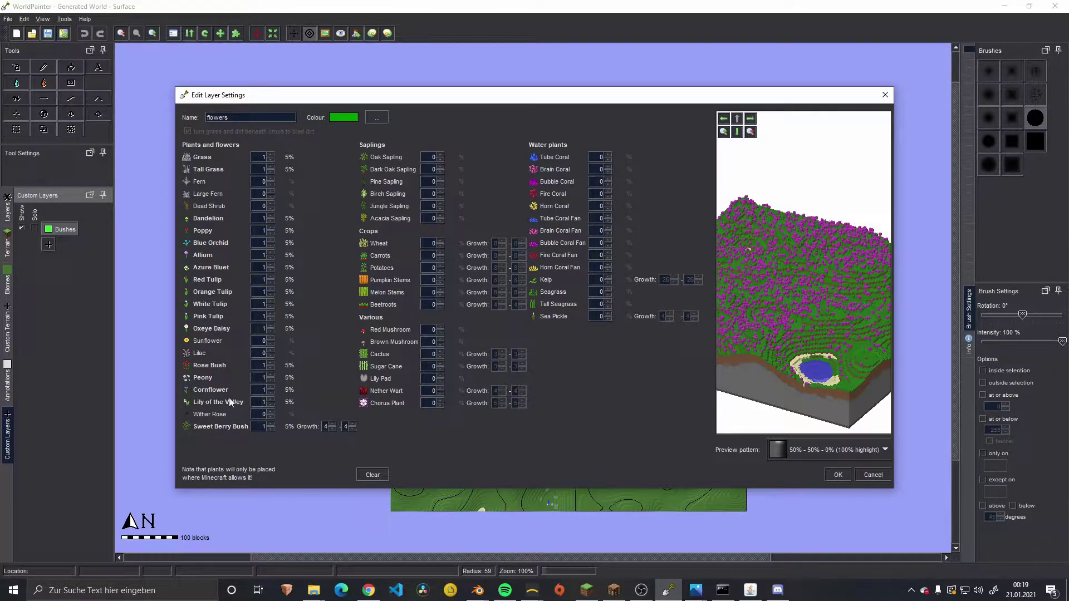
{"action": "left_click", "coordinate": [271, 339]}
Step: Raise Grass, bring Tall Grass to 2, and add Fern and Large Fern
{"action": "left_click", "coordinate": [270, 155]}
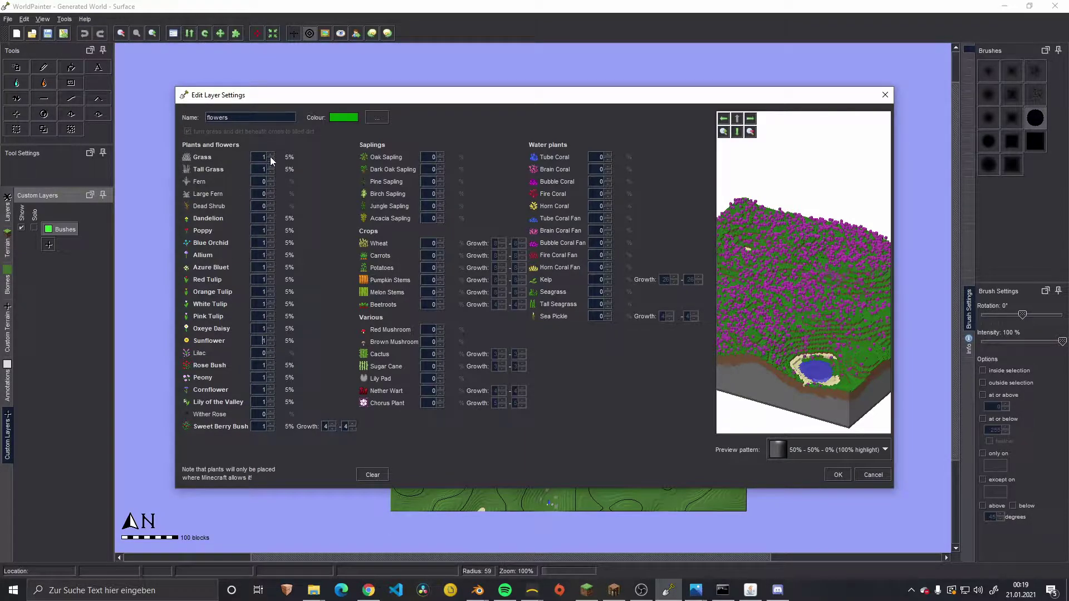
{"action": "left_click", "coordinate": [270, 155]}
{"action": "left_click", "coordinate": [271, 155]}
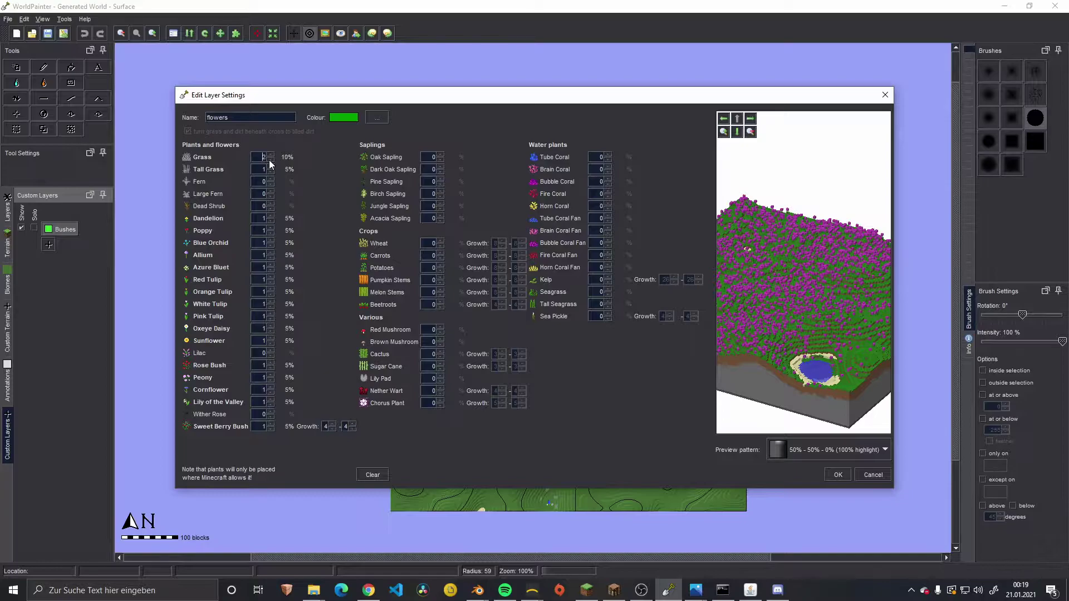
{"action": "left_click", "coordinate": [269, 166]}
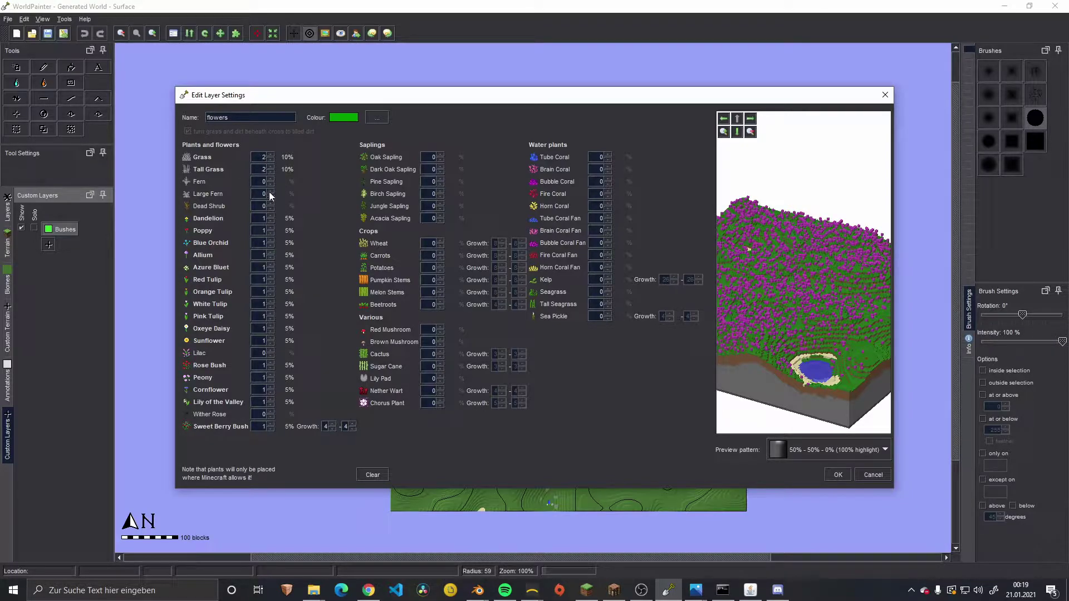
{"action": "left_click", "coordinate": [271, 179]}
{"action": "left_click", "coordinate": [270, 191]}
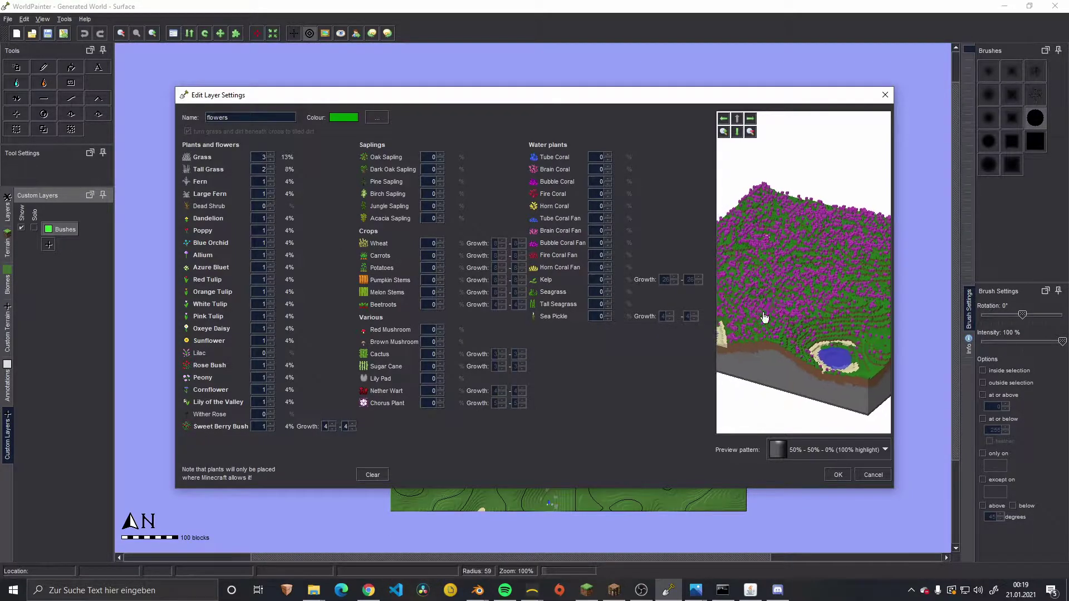
Step: Preview the layer at 100% coverage while bringing Grass up to 10 parts
{"action": "left_click", "coordinate": [808, 449]}
{"action": "left_click", "coordinate": [804, 316]}
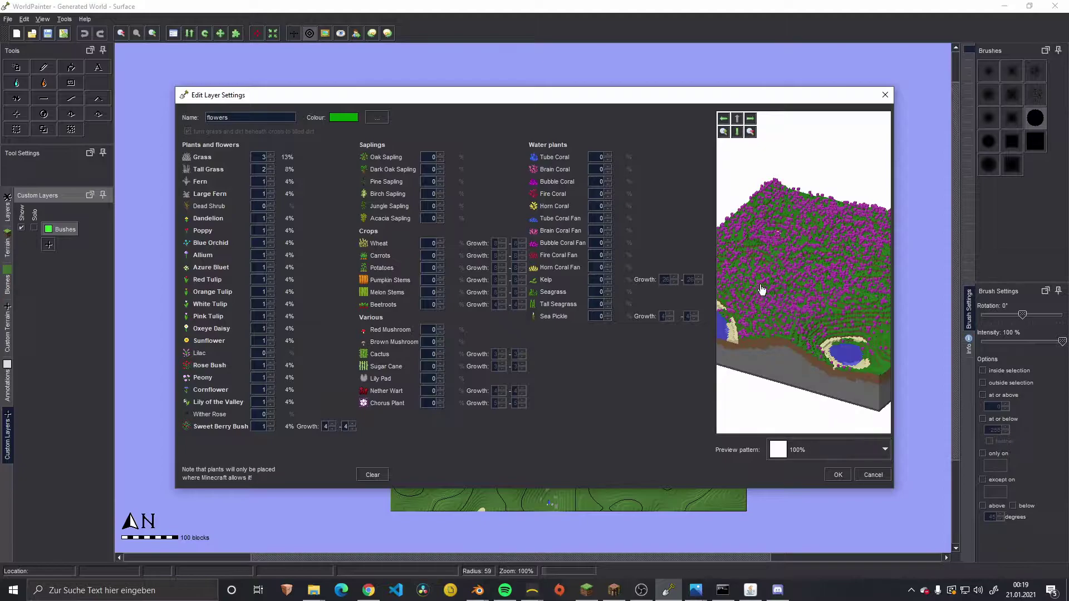
{"action": "mouse_move", "coordinate": [826, 261]}
{"action": "left_mouse_down"}
{"action": "mouse_move", "coordinate": [750, 259]}
{"action": "mouse_move", "coordinate": [818, 261]}
{"action": "left_mouse_up"}
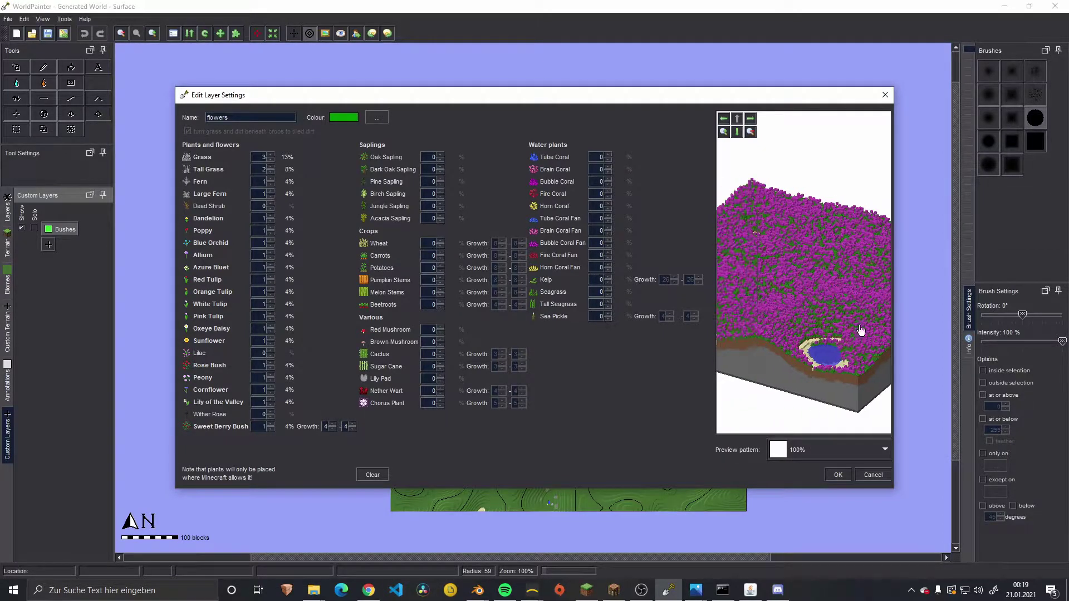
{"action": "left_click", "coordinate": [271, 155]}
{"action": "left_click", "coordinate": [271, 155]}
{"action": "left_click", "coordinate": [271, 155]}
{"action": "left_click", "coordinate": [270, 160]}
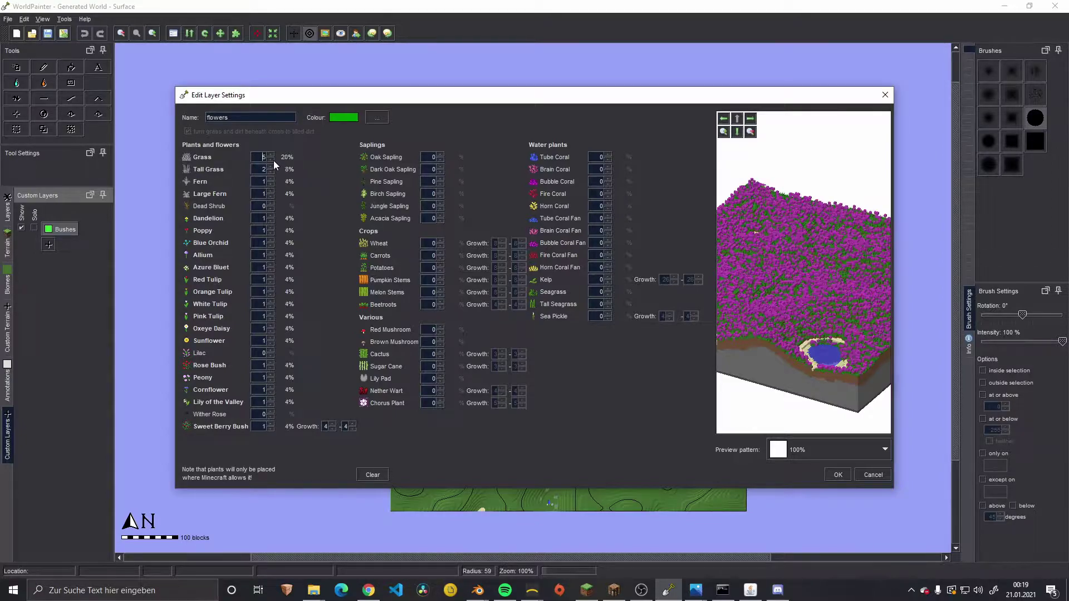
{"action": "left_click_drag", "start_coordinate": [780, 241], "coordinate": [828, 234]}
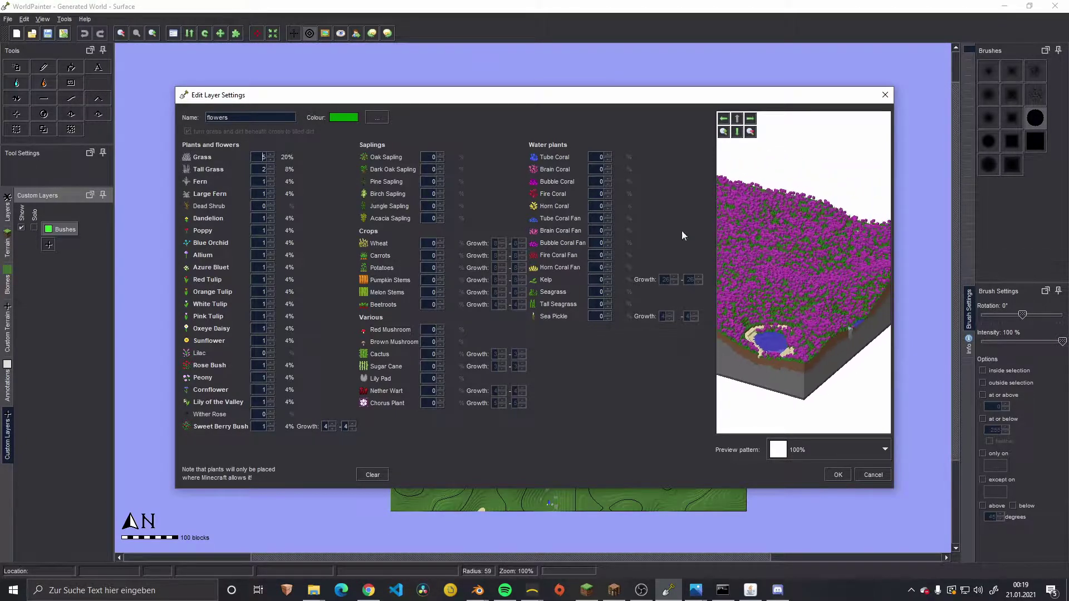
{"action": "left_click", "coordinate": [270, 155]}
{"action": "left_click", "coordinate": [270, 155]}
{"action": "left_click", "coordinate": [271, 154]}
{"action": "left_click", "coordinate": [271, 155]}
{"action": "left_click", "coordinate": [270, 155]}
{"action": "left_click_drag", "start_coordinate": [780, 304], "coordinate": [833, 297]}
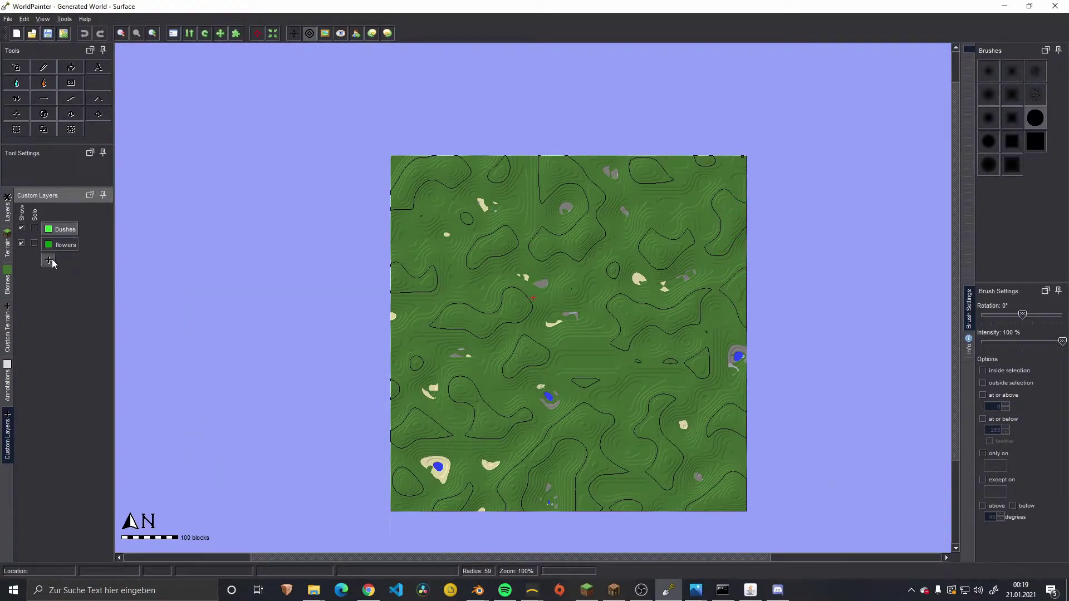
Step: Bring up the custom layer type menu again under Custom Layers
{"action": "left_click", "coordinate": [48, 260]}
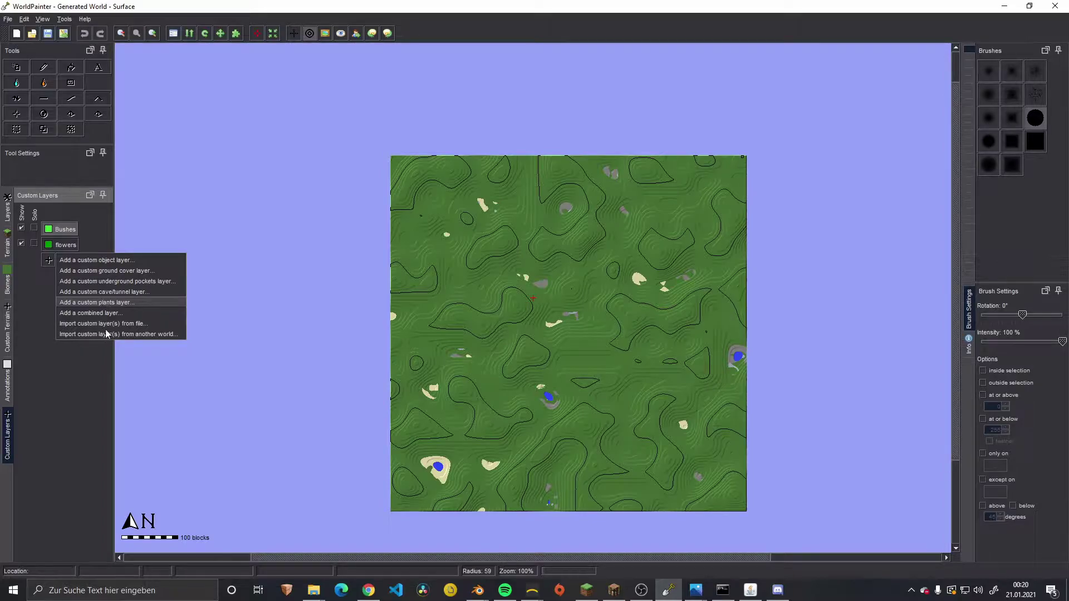
Step: Start a new combined layer, backing out of an accidentally opened plants layer
{"action": "left_click", "coordinate": [89, 303]}
{"action": "key", "text": "Escape"}
{"action": "left_click", "coordinate": [49, 260]}
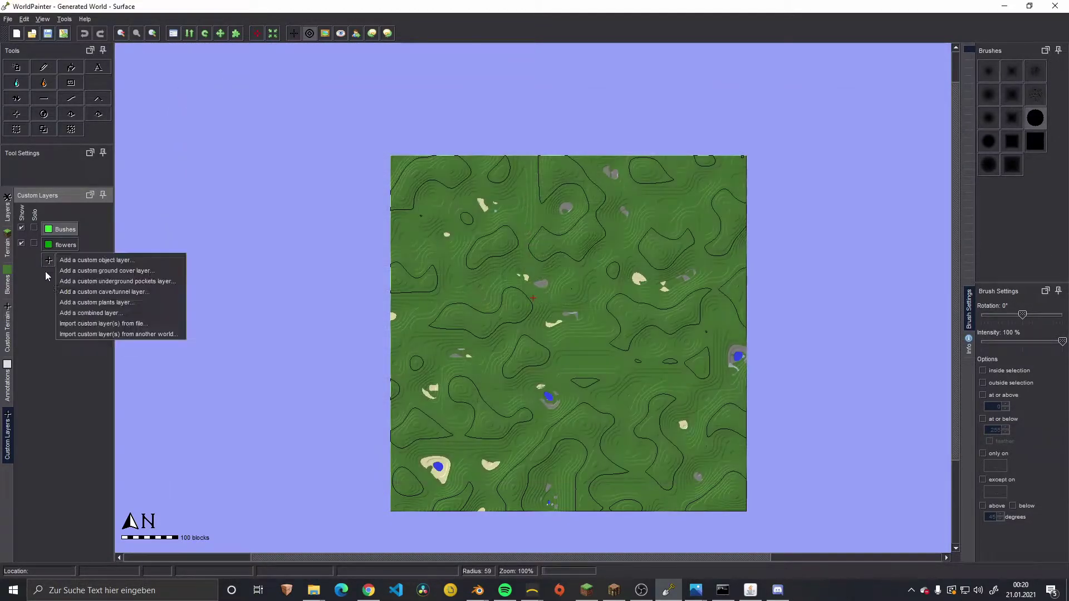
{"action": "left_click", "coordinate": [89, 311]}
Step: Leave the combined layer's terrain unset and set its biome to Plains
{"action": "left_click", "coordinate": [425, 230]}
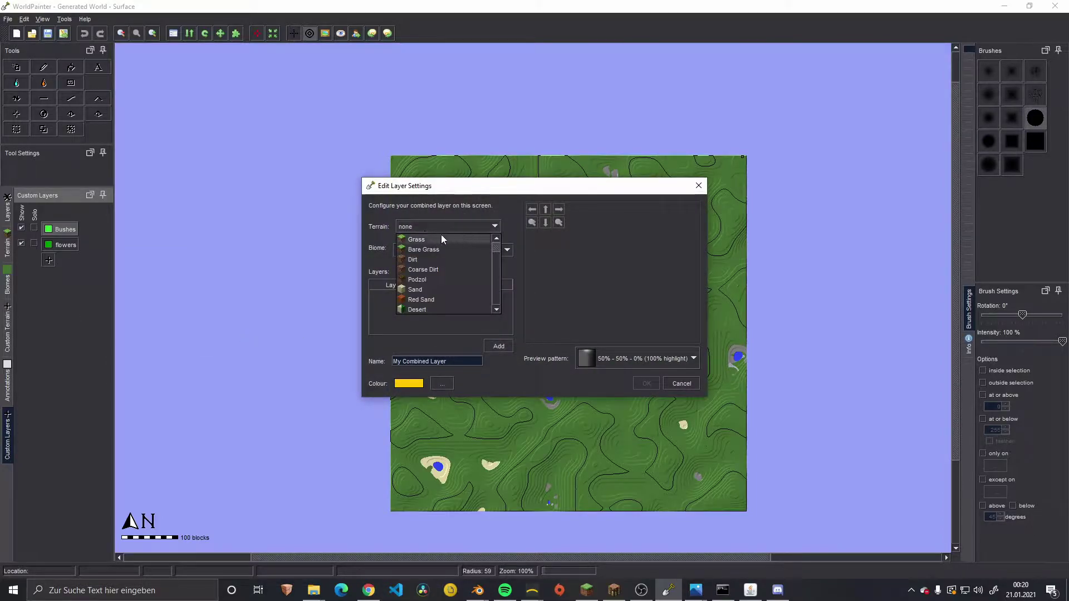
{"action": "left_click", "coordinate": [390, 250]}
{"action": "left_click", "coordinate": [429, 254]}
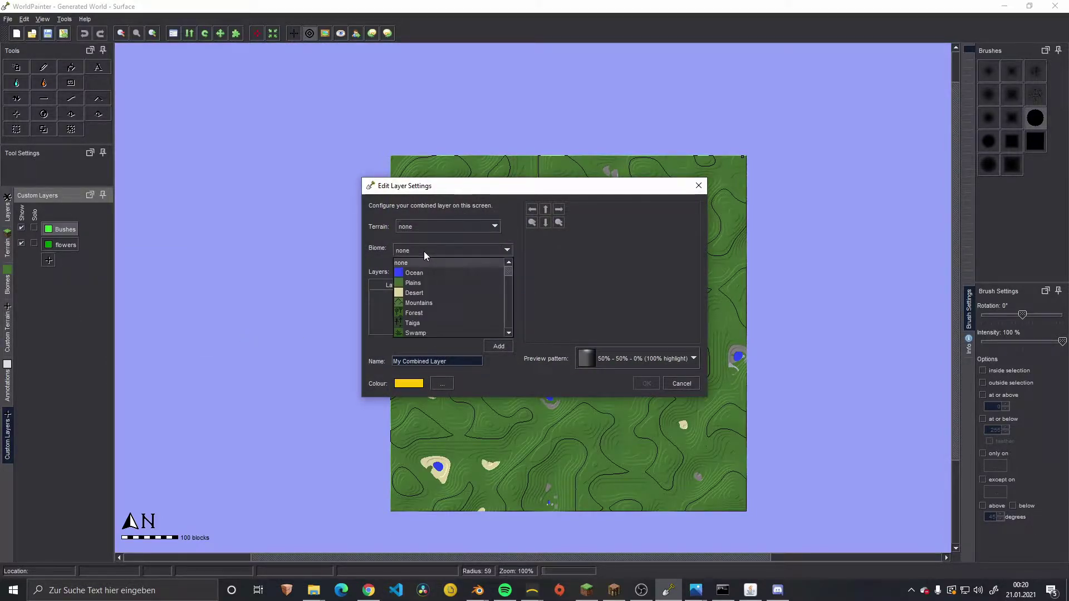
{"action": "scroll", "coordinate": [428, 285], "scroll_direction": "down", "scroll_amount": 1}
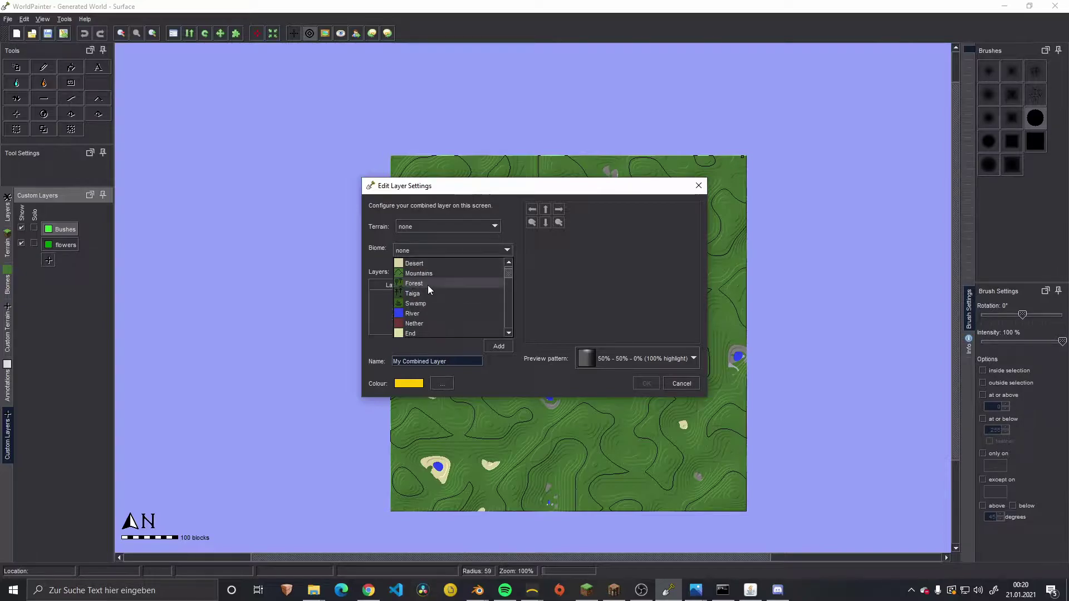
{"action": "scroll", "coordinate": [428, 285], "scroll_direction": "down", "scroll_amount": 4}
{"action": "scroll", "coordinate": [428, 289], "scroll_direction": "down", "scroll_amount": 15}
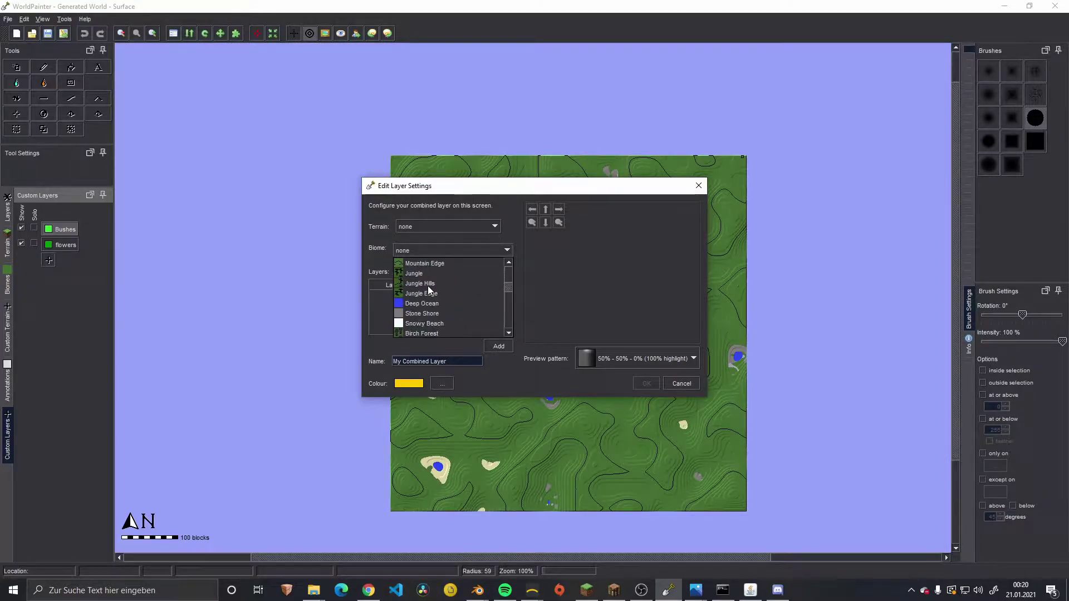
{"action": "scroll", "coordinate": [429, 290], "scroll_direction": "down", "scroll_amount": 3}
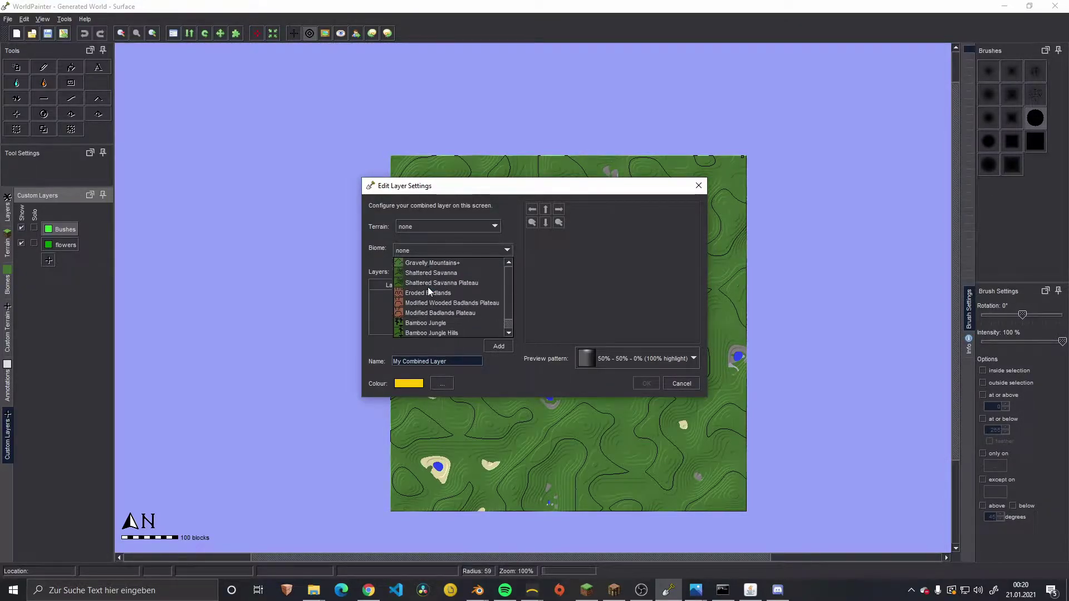
{"action": "scroll", "coordinate": [428, 286], "scroll_direction": "up", "scroll_amount": 15}
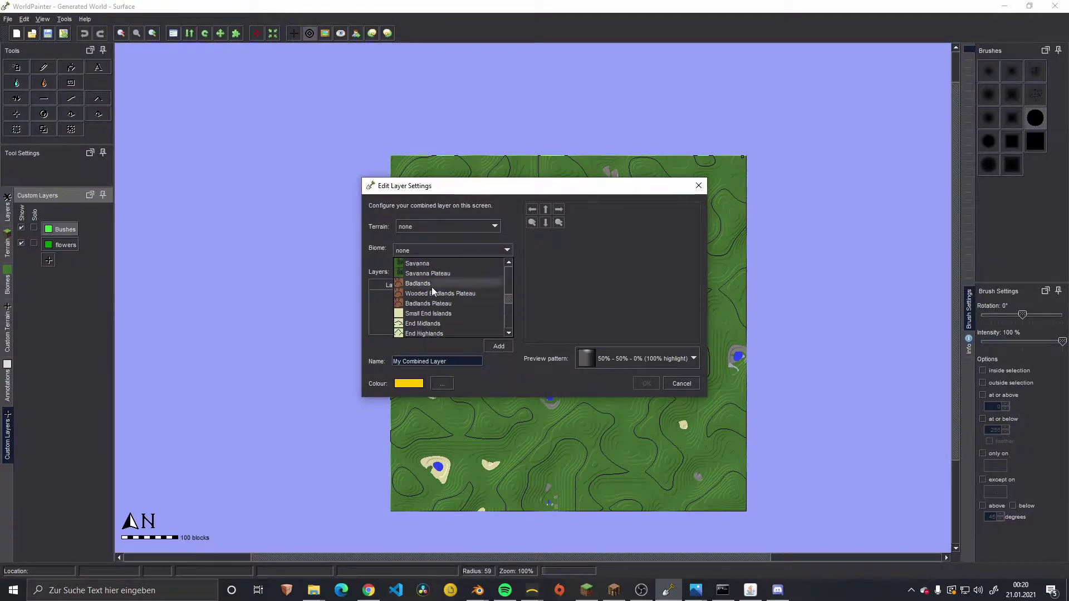
{"action": "scroll", "coordinate": [435, 286], "scroll_direction": "up", "scroll_amount": 7}
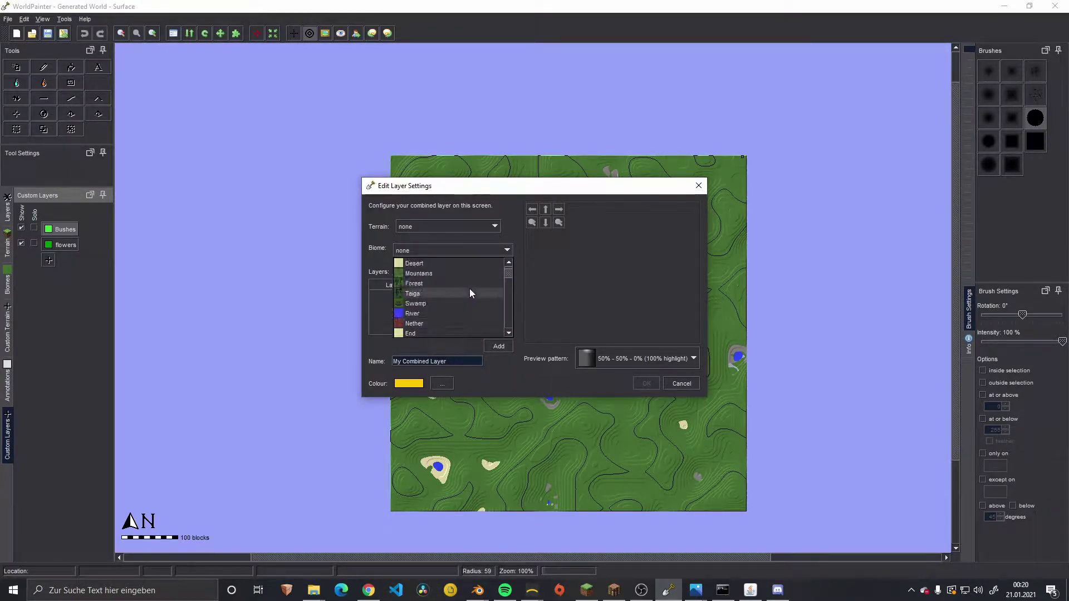
{"action": "scroll", "coordinate": [470, 290], "scroll_direction": "up", "scroll_amount": 1}
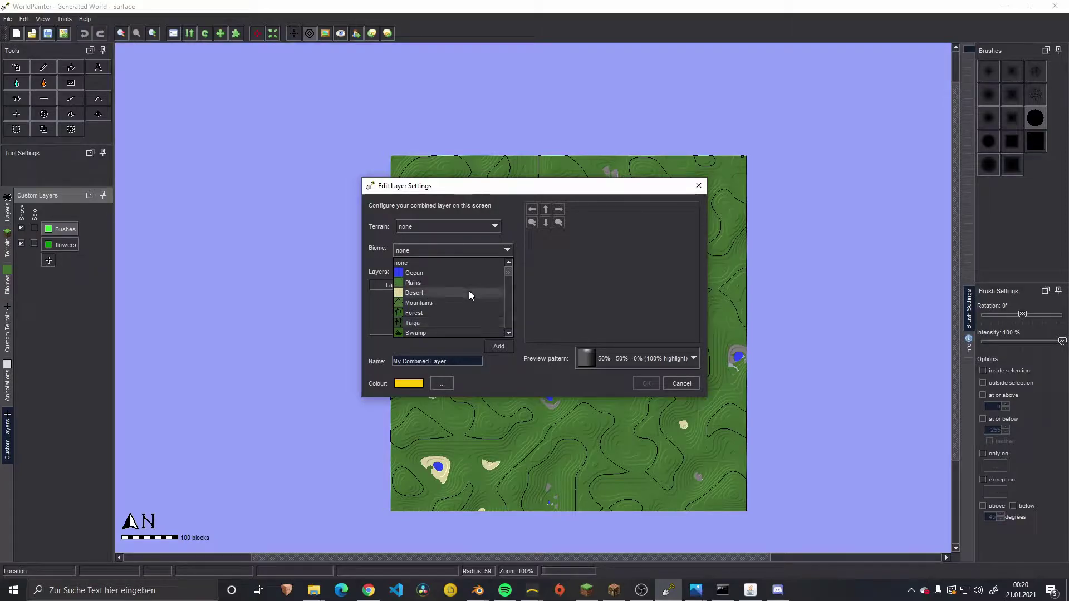
{"action": "left_click", "coordinate": [440, 283]}
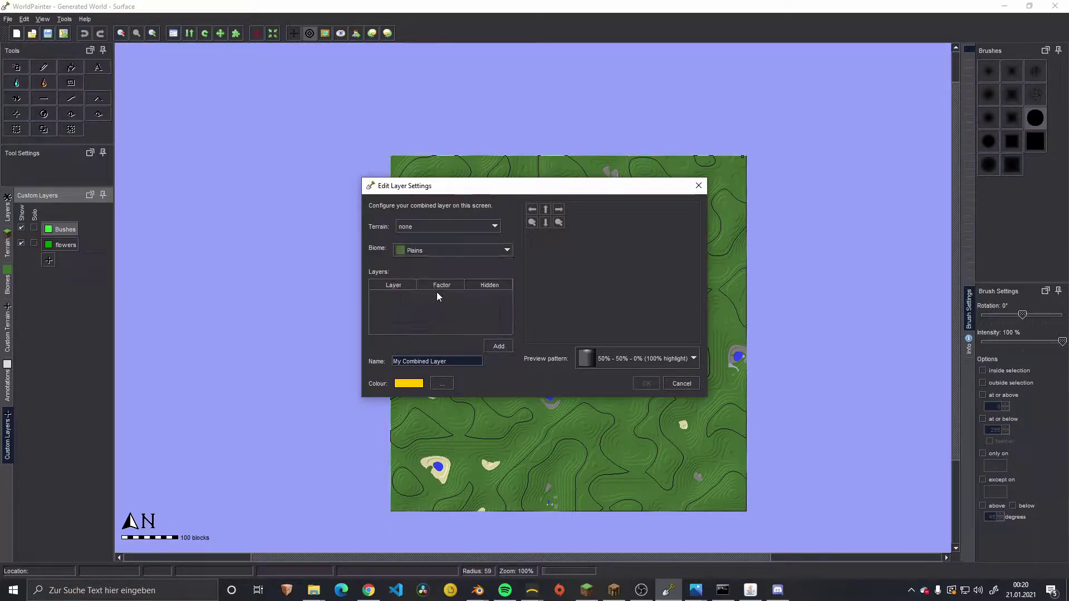
Step: Add the flowers and Bushes layers to the combined layer at factor 100
{"action": "left_click", "coordinate": [496, 347]}
{"action": "left_click", "coordinate": [486, 297]}
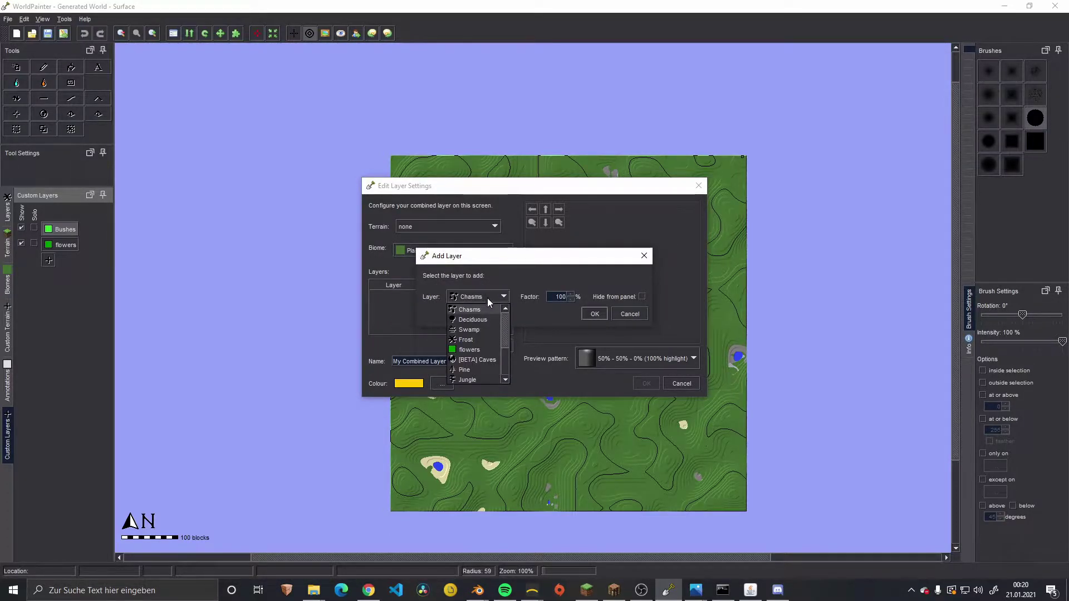
{"action": "left_click", "coordinate": [472, 349]}
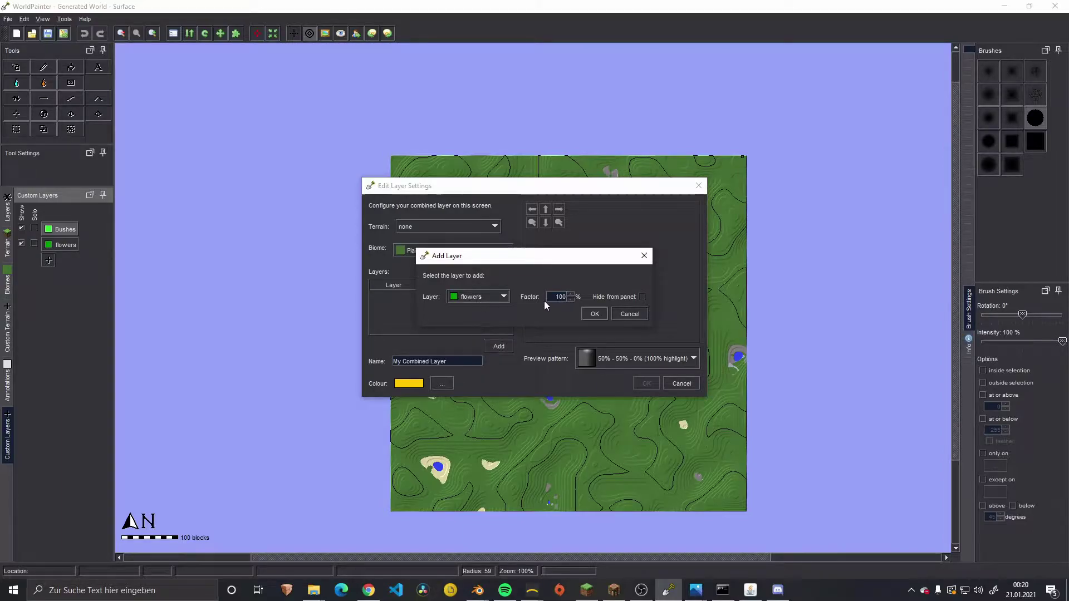
{"action": "left_click", "coordinate": [594, 313]}
{"action": "left_click", "coordinate": [498, 346]}
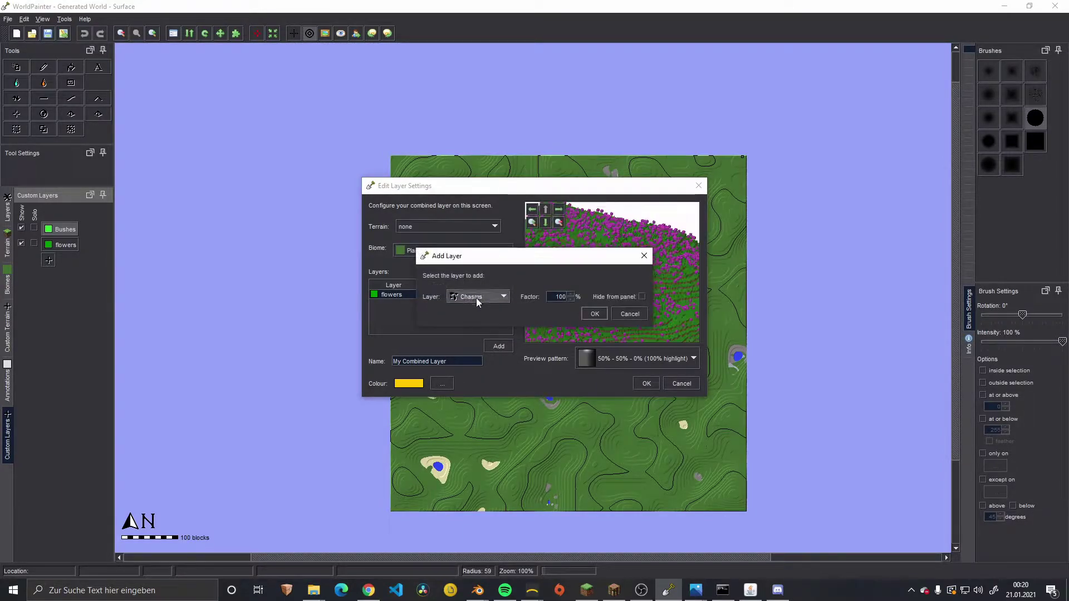
{"action": "left_click", "coordinate": [476, 298]}
{"action": "scroll", "coordinate": [487, 353], "scroll_direction": "down", "scroll_amount": 3}
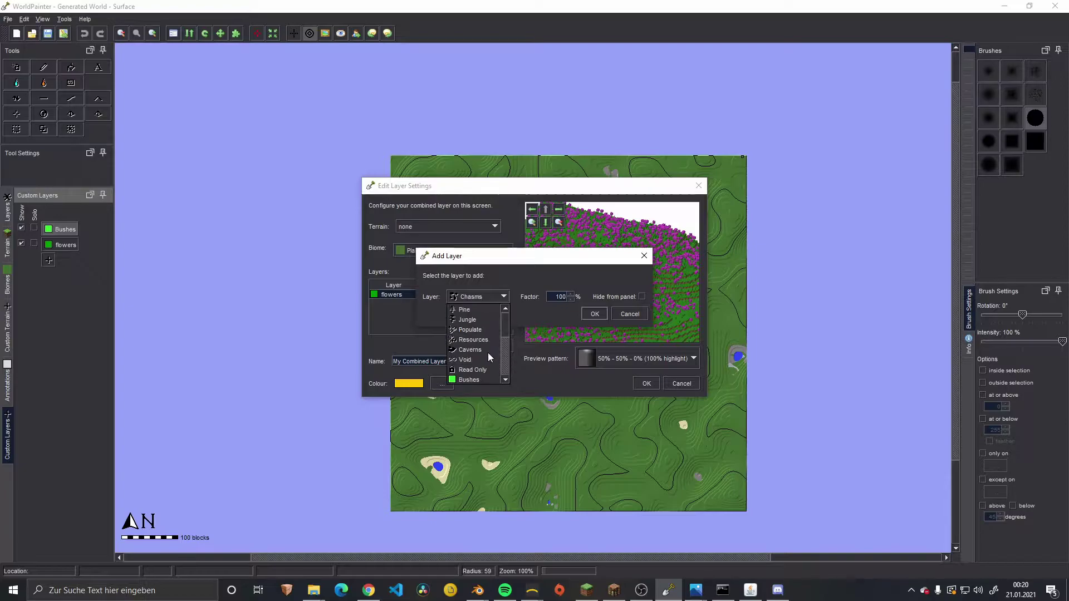
{"action": "left_click", "coordinate": [473, 370]}
{"action": "left_click", "coordinate": [595, 314]}
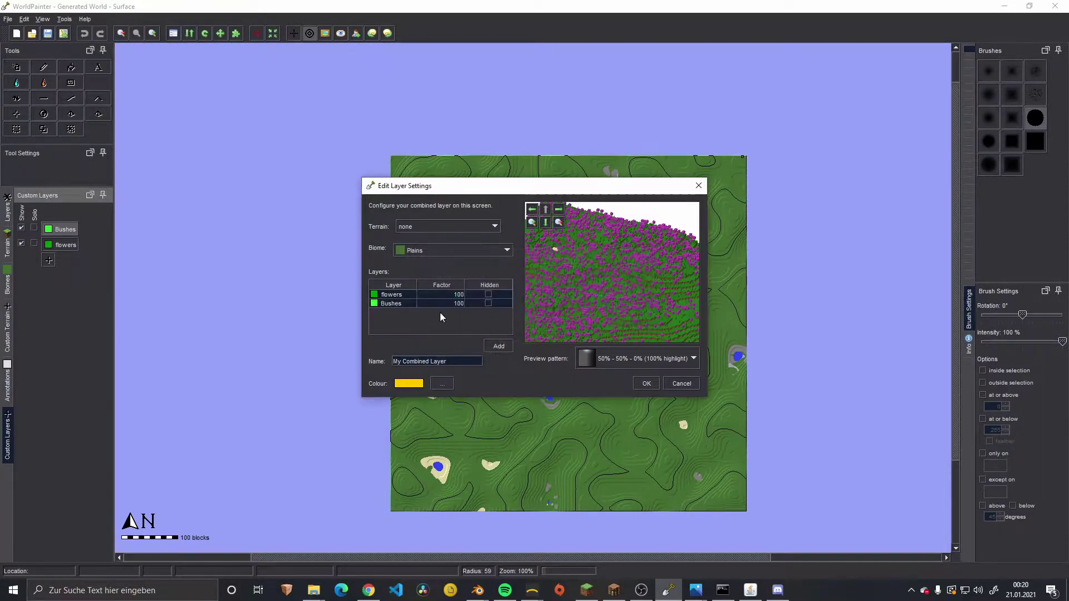
Step: Name the combined layer 'flower biome' and colour it blue
{"action": "triple_click", "coordinate": [440, 362]}
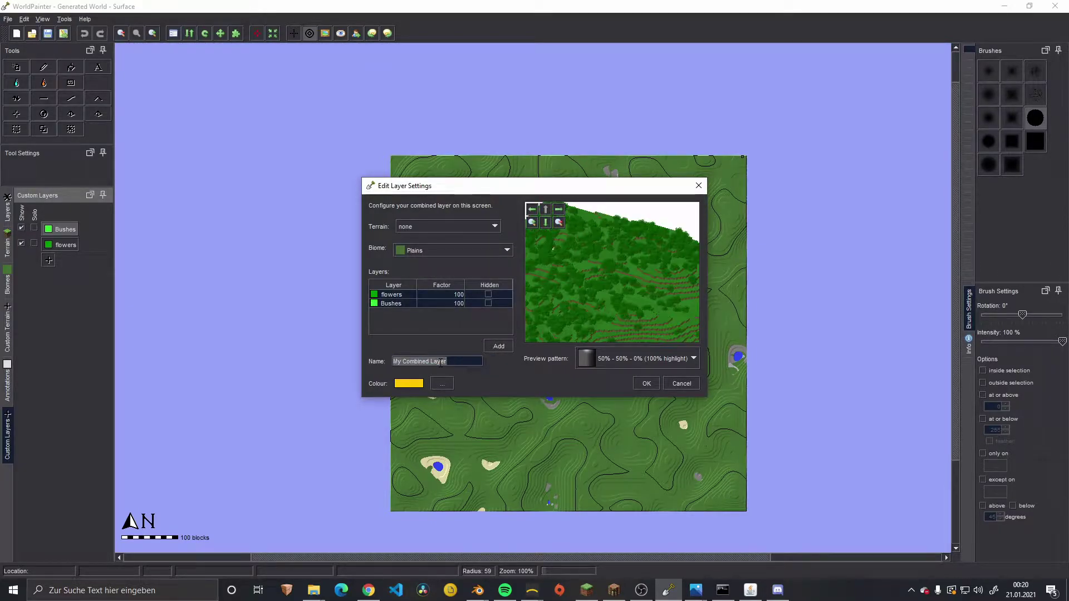
{"action": "type", "text": "flowerbiome"}
{"action": "left_click", "coordinate": [442, 384]}
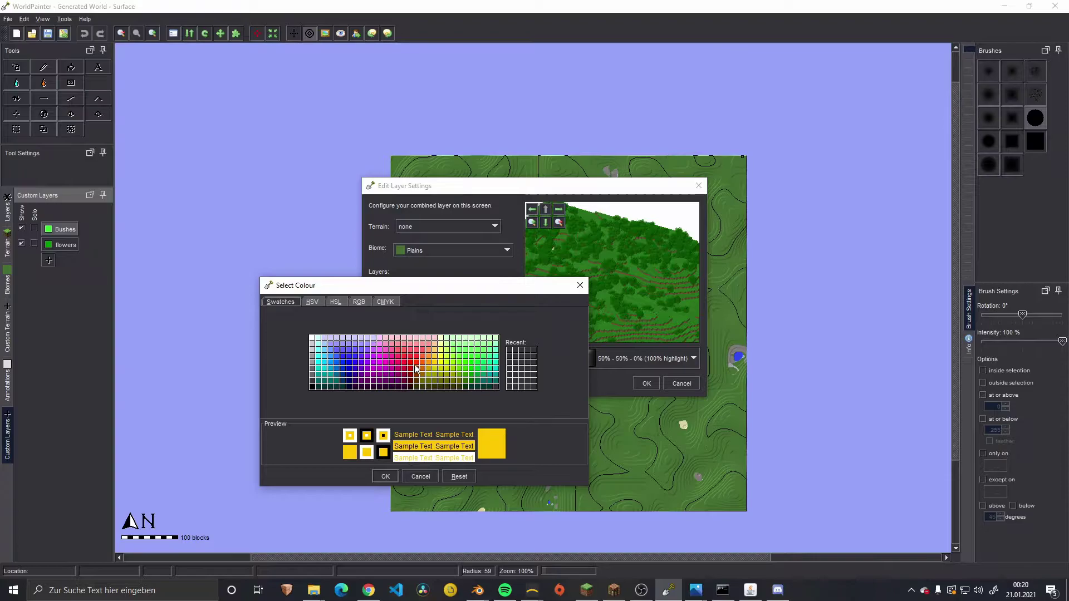
{"action": "left_click", "coordinate": [346, 360]}
{"action": "left_click", "coordinate": [386, 477]}
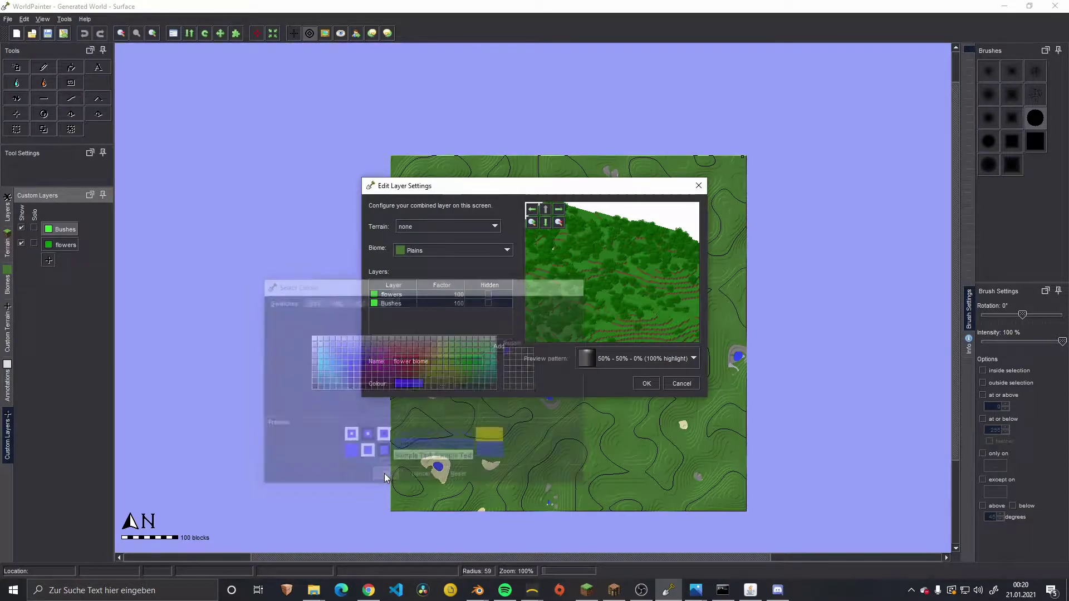
Step: Set the preview pattern to 100% and lower the Bushes factor to 10
{"action": "left_click", "coordinate": [581, 350]}
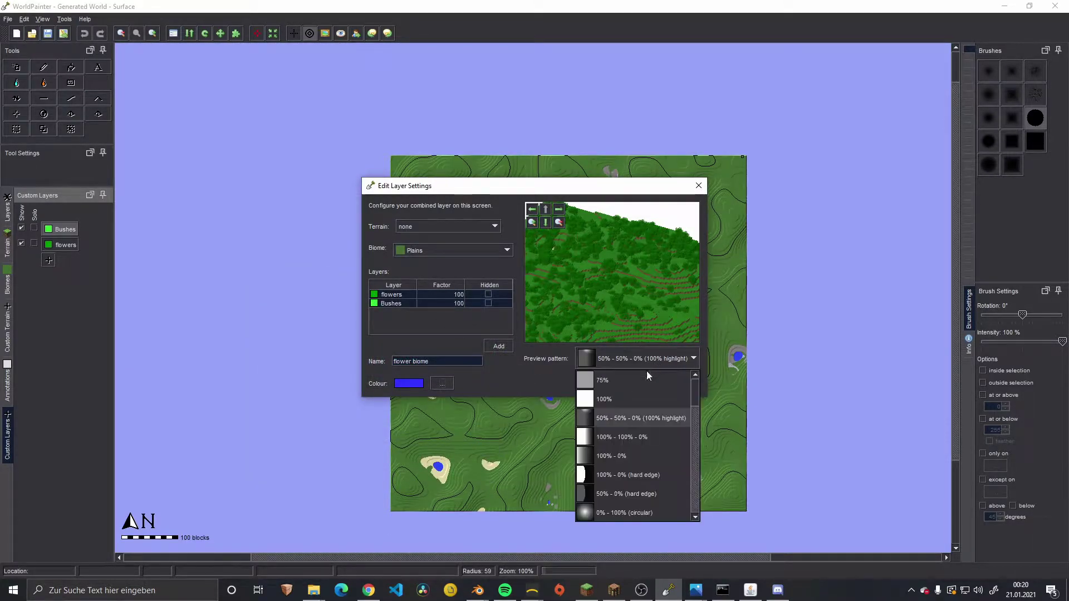
{"action": "left_click", "coordinate": [613, 397]}
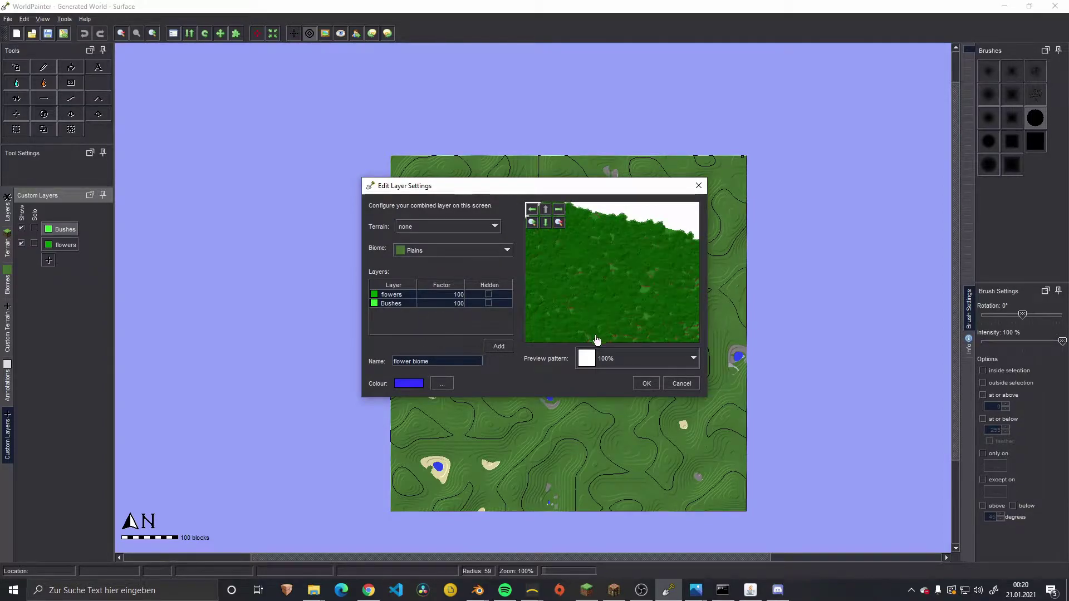
{"action": "double_click", "coordinate": [444, 303]}
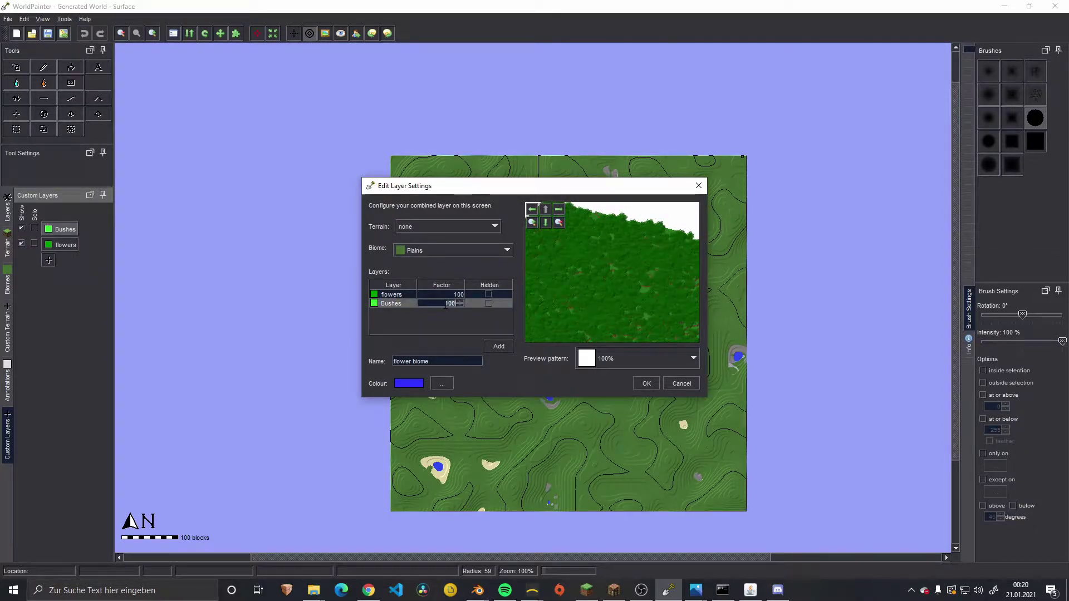
{"action": "key", "text": "BackSpace"}
{"action": "double_click", "coordinate": [448, 295]}
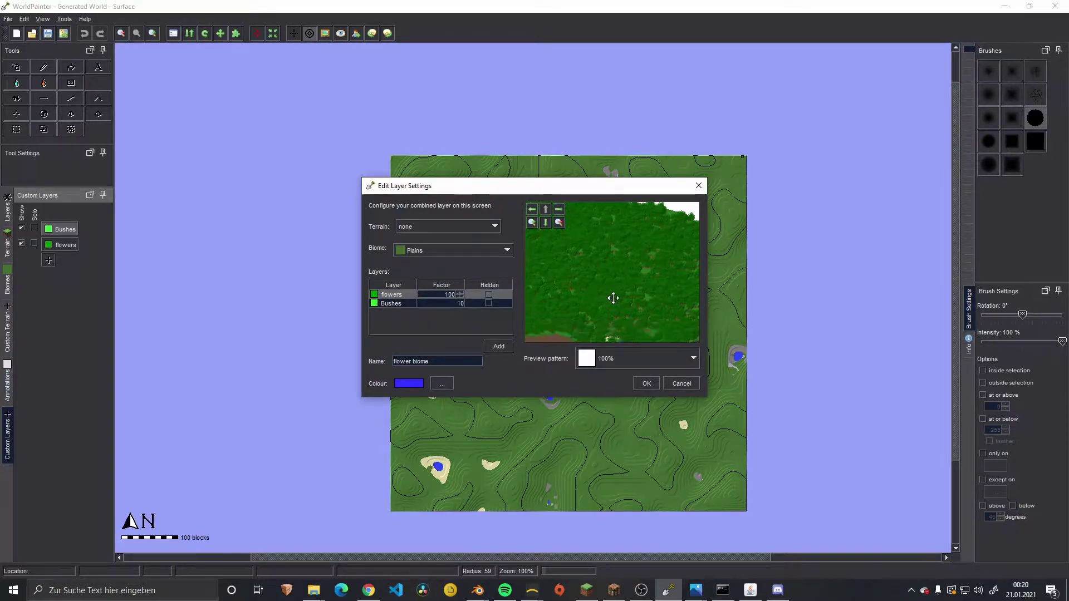
Step: Compare 75% and 100% previews, inspect the 3-D terrain, then bring Minecraft forward
{"action": "left_click", "coordinate": [631, 357]}
{"action": "left_click", "coordinate": [608, 378]}
{"action": "left_click", "coordinate": [610, 368]}
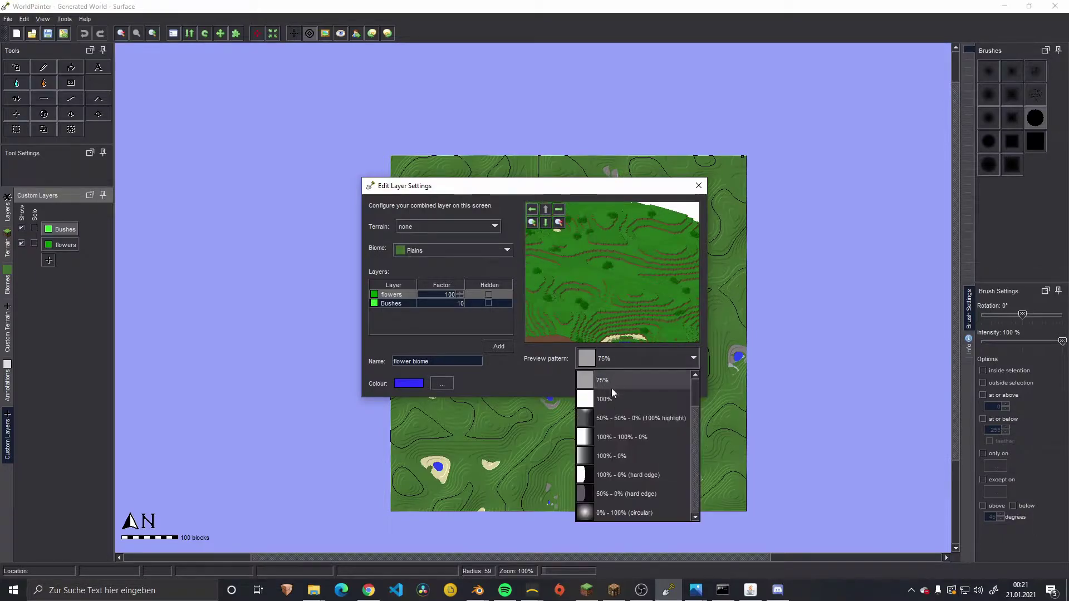
{"action": "left_click", "coordinate": [612, 389]}
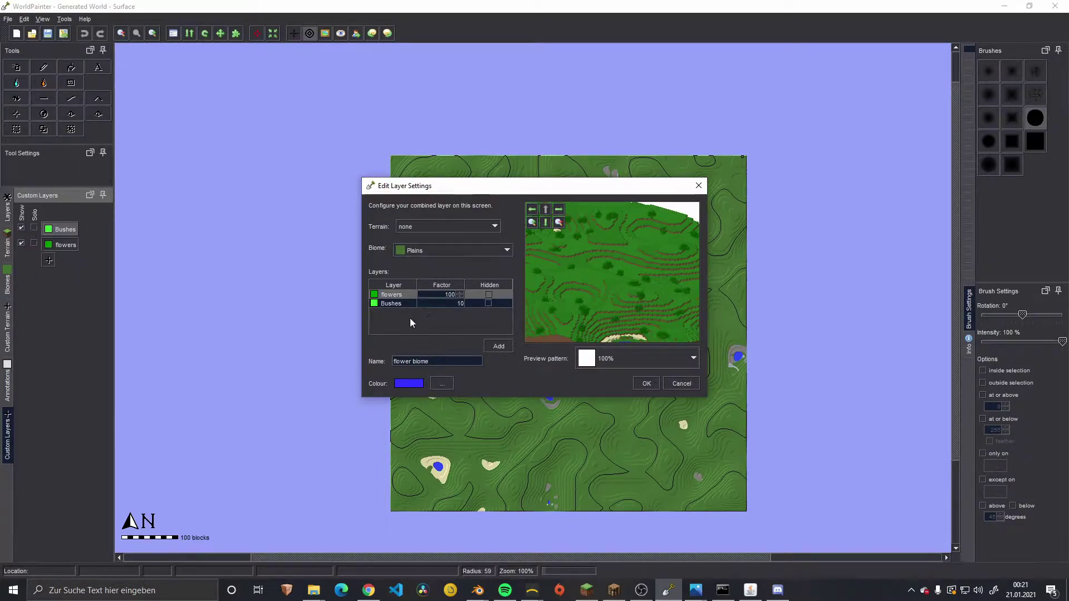
{"action": "left_click_drag", "start_coordinate": [610, 306], "coordinate": [637, 307]}
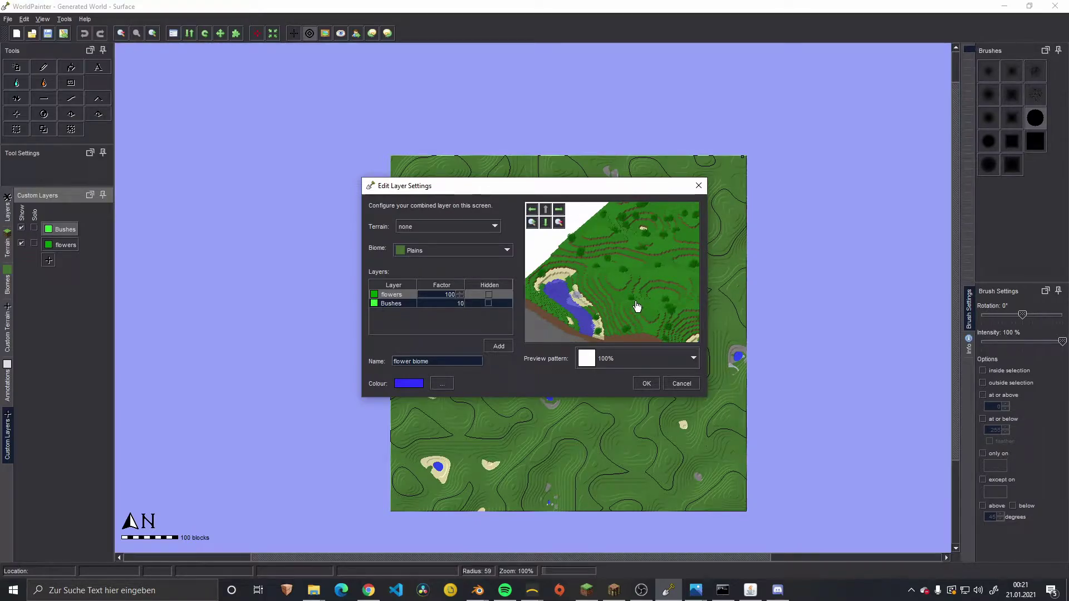
{"action": "left_click_drag", "start_coordinate": [652, 299], "coordinate": [594, 285]}
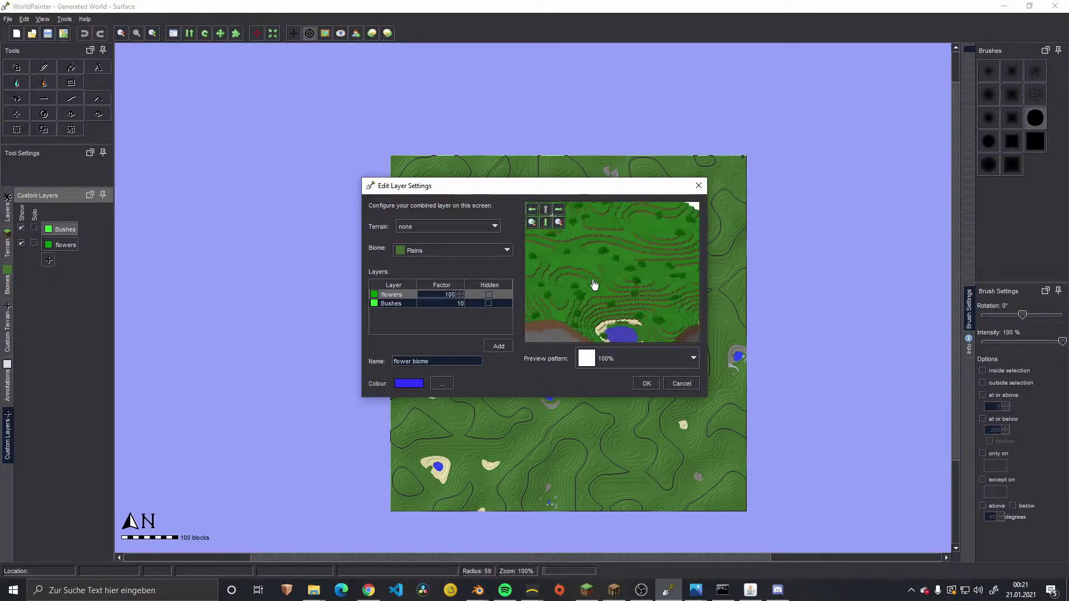
{"action": "left_click_drag", "start_coordinate": [687, 291], "coordinate": [649, 301]}
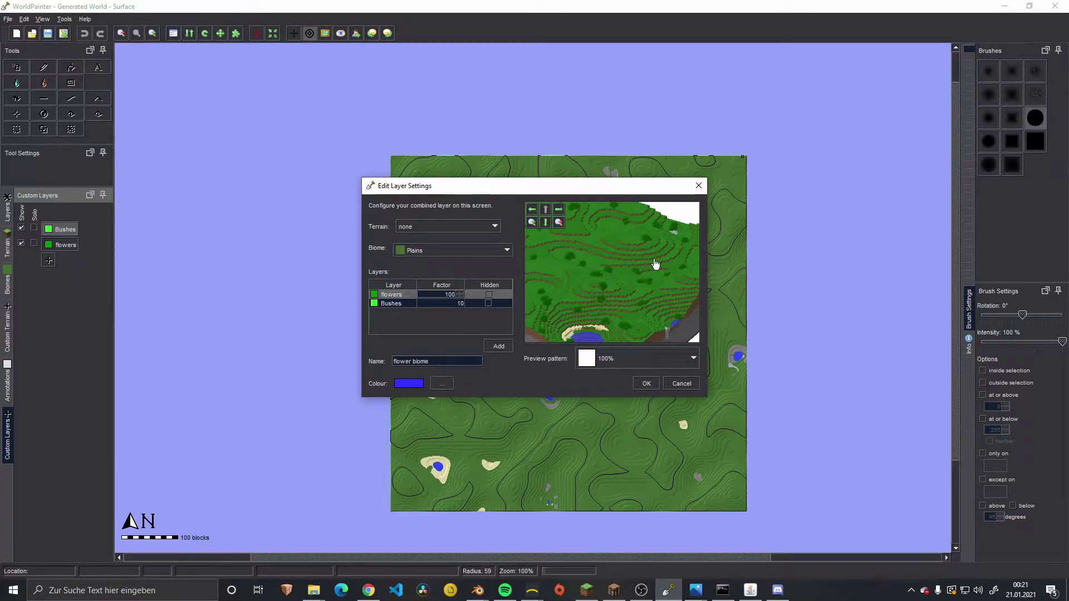
{"action": "mouse_move", "coordinate": [627, 255]}
{"action": "left_mouse_down"}
{"action": "mouse_move", "coordinate": [591, 257]}
{"action": "mouse_move", "coordinate": [608, 258]}
{"action": "left_mouse_up"}
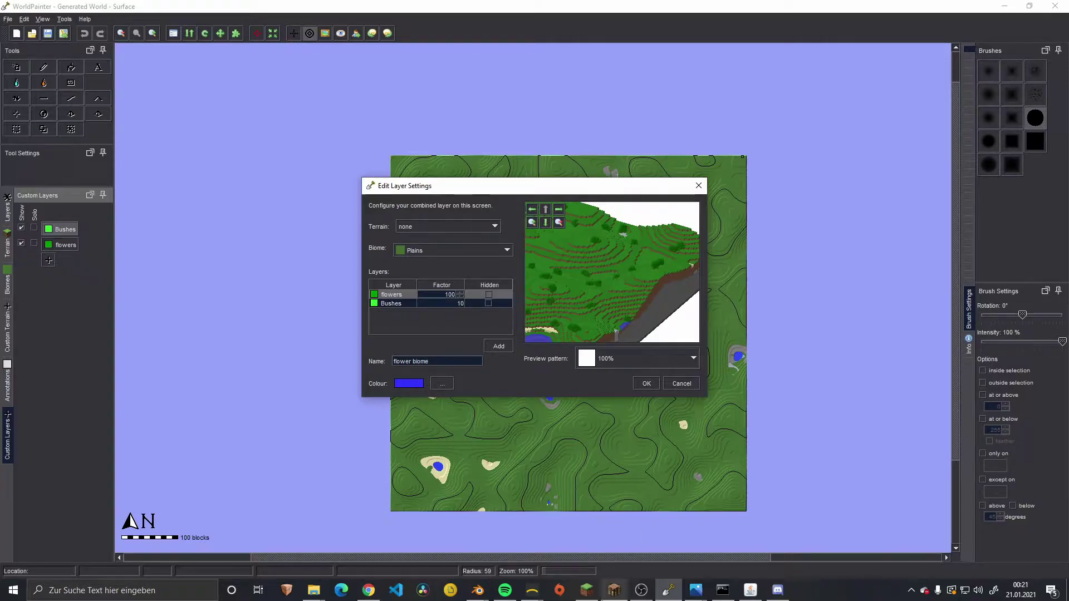
{"action": "left_click", "coordinate": [614, 590]}
Step: Fly up and across to the flower-and-bush strip in Minecraft, then return to WorldPainter
{"action": "key", "text": "space"}
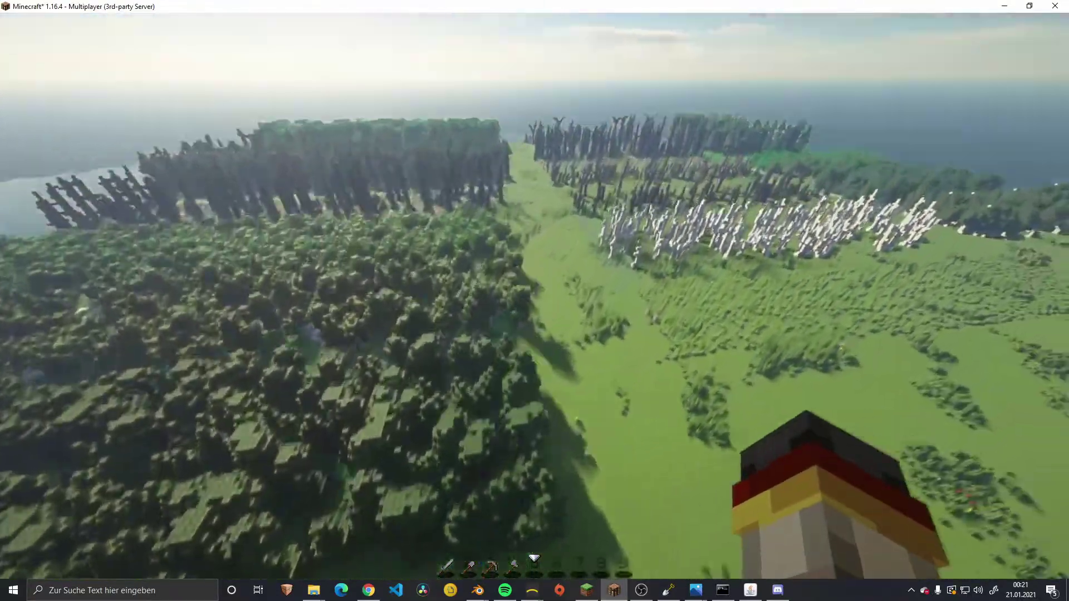
{"action": "key", "text": "space"}
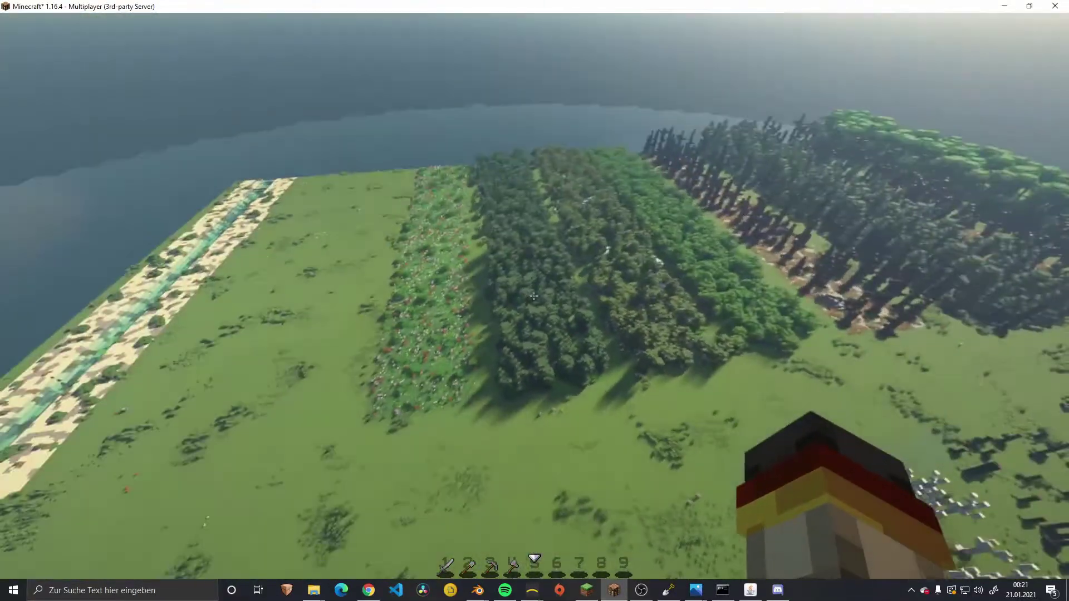
{"action": "key", "text": "w"}
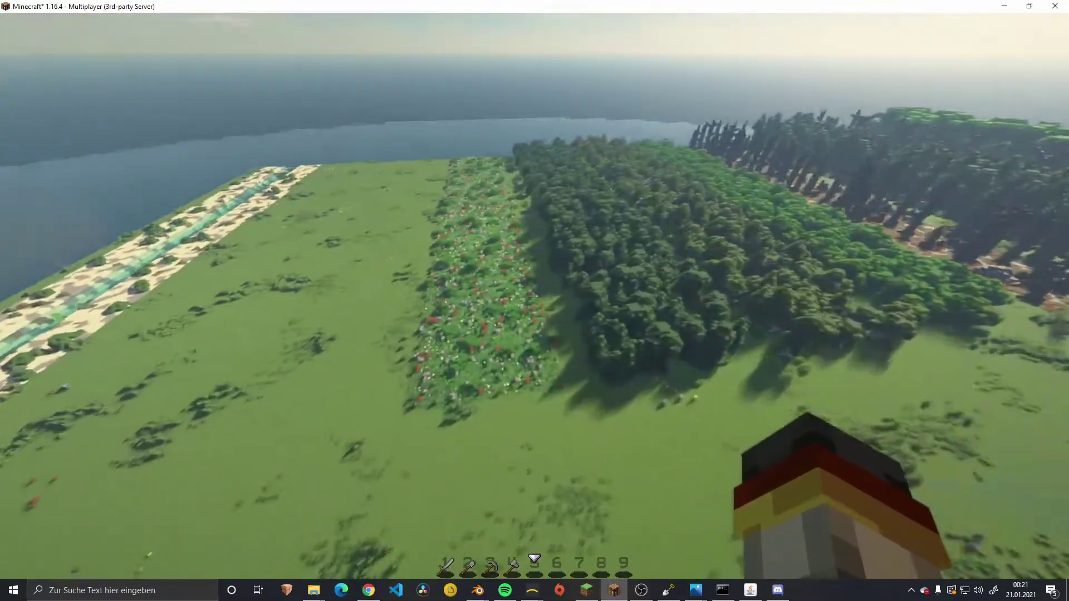
{"action": "key", "text": "w"}
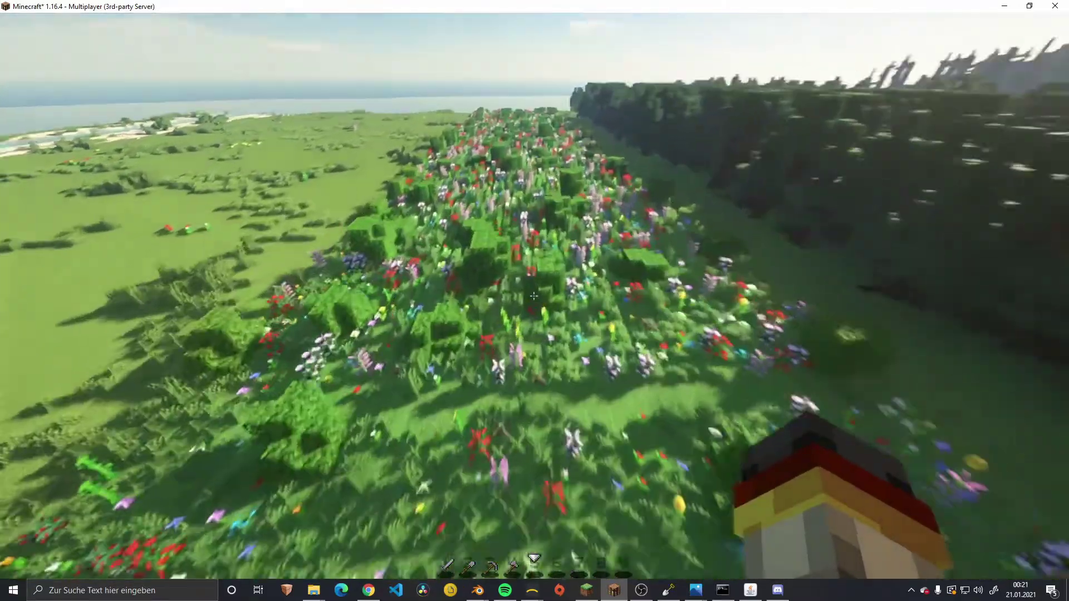
{"action": "key", "text": "w"}
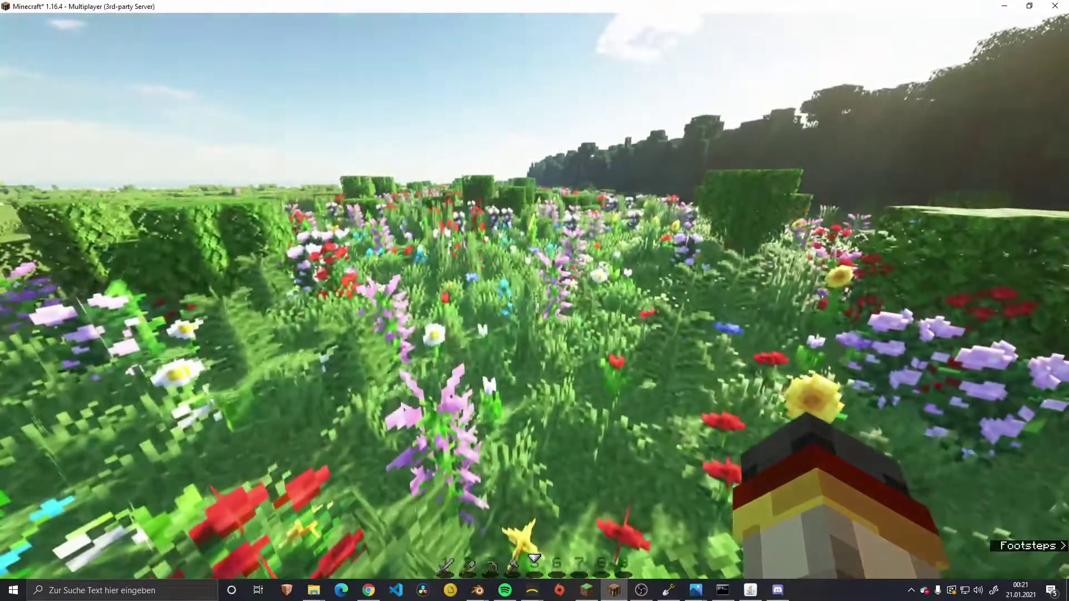
{"action": "key", "text": "alt+Tab"}
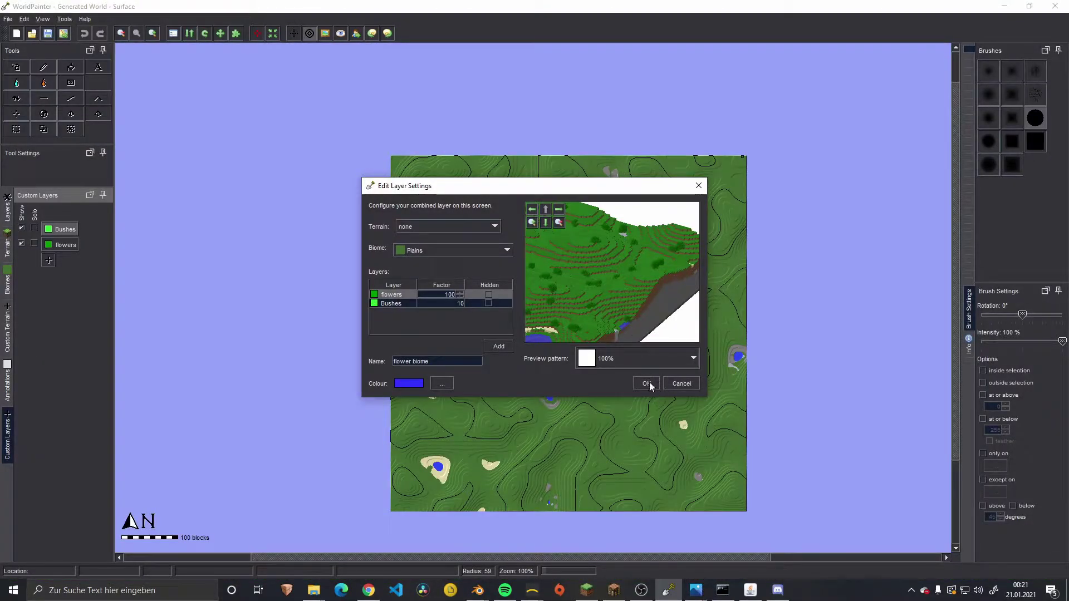
Step: Save the flower biome layer, then paint a vertical and a horizontal stripe with the square brush
{"action": "left_click", "coordinate": [645, 383]}
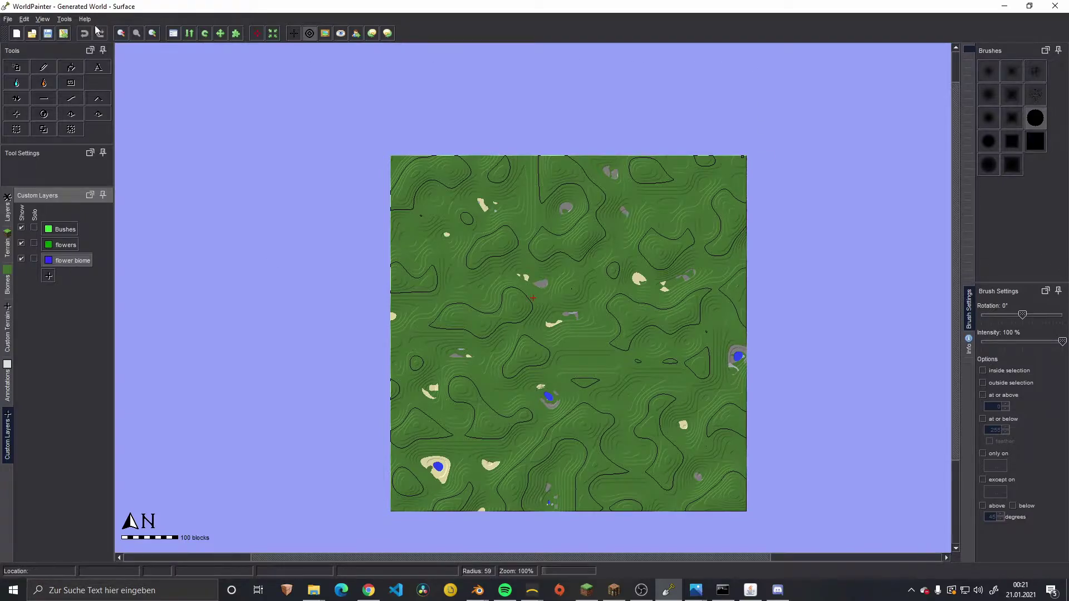
{"action": "left_click", "coordinate": [15, 68]}
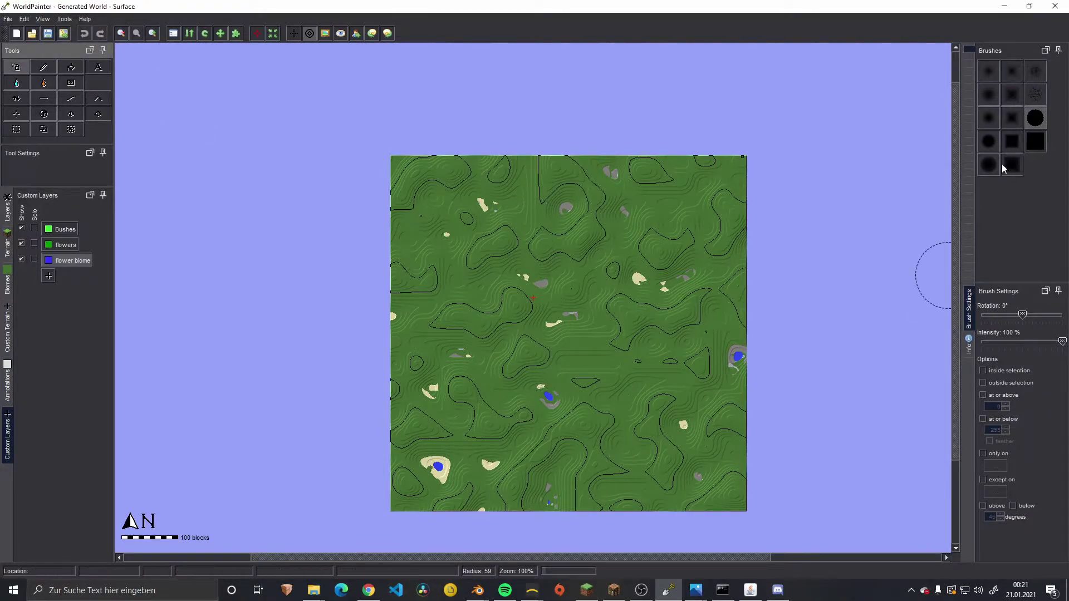
{"action": "left_click", "coordinate": [1032, 119]}
{"action": "left_click", "coordinate": [1036, 143]}
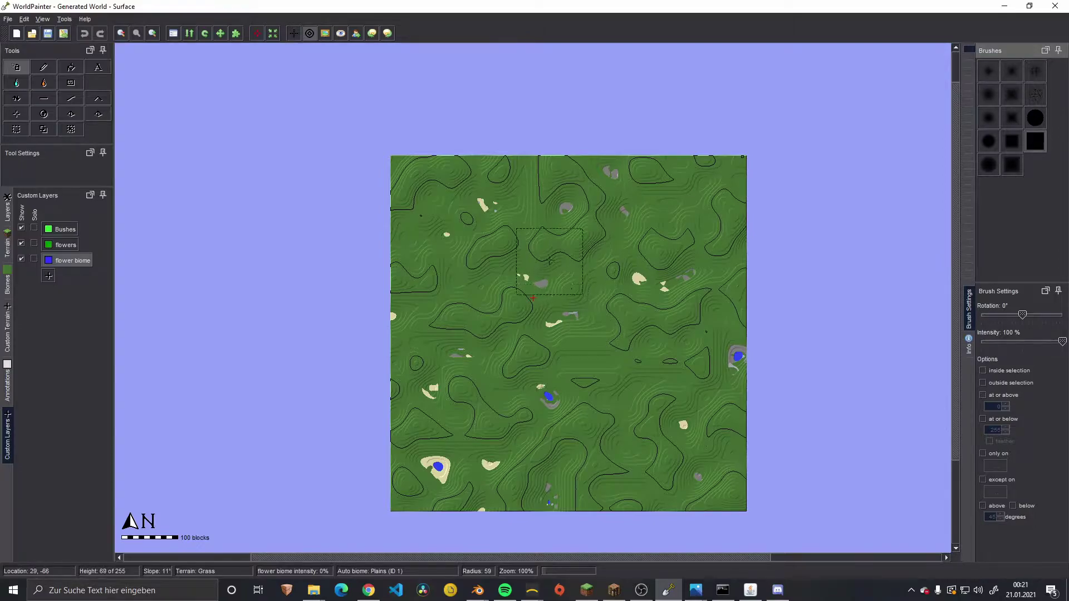
{"action": "left_click_drag", "start_coordinate": [574, 207], "coordinate": [573, 449]}
{"action": "left_click_drag", "start_coordinate": [436, 339], "coordinate": [704, 339]}
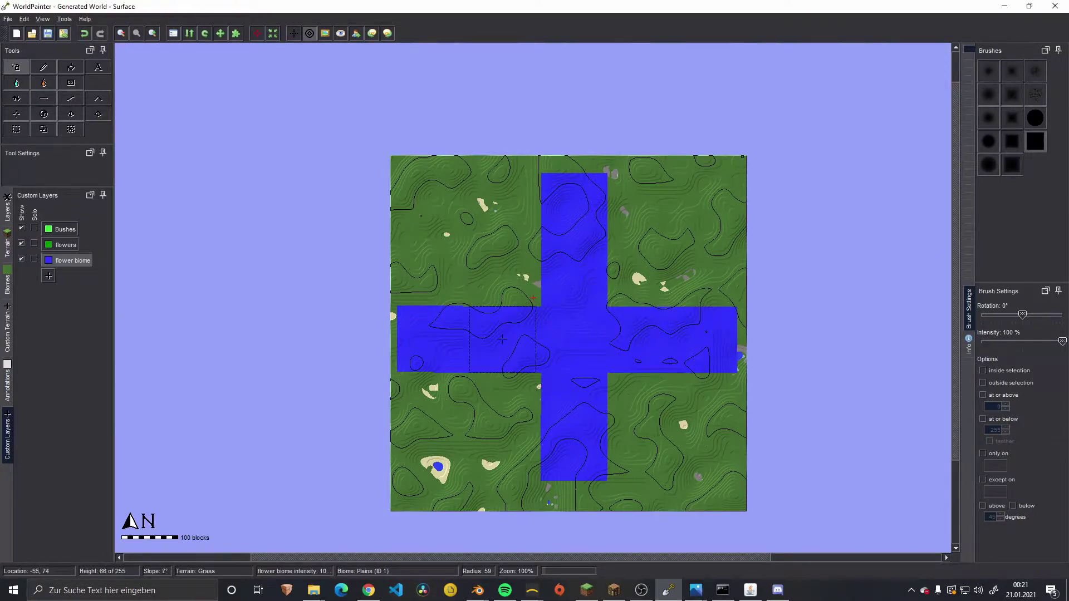
Step: Fill the cross centre with a round brush, then erase circles at the centre, centre-left and lower right
{"action": "left_click", "coordinate": [1036, 118]}
{"action": "scroll", "coordinate": [575, 337], "scroll_direction": "up", "scroll_amount": 10}
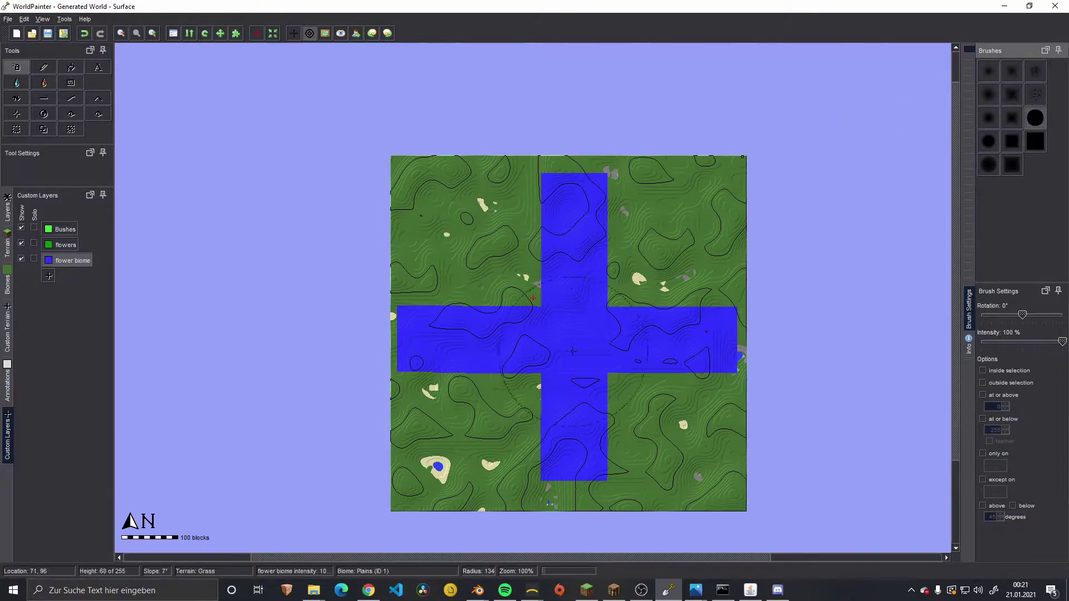
{"action": "scroll", "coordinate": [575, 337], "scroll_direction": "down", "scroll_amount": 7}
{"action": "left_click", "coordinate": [577, 338]}
{"action": "scroll", "coordinate": [576, 340], "scroll_direction": "down", "scroll_amount": 7}
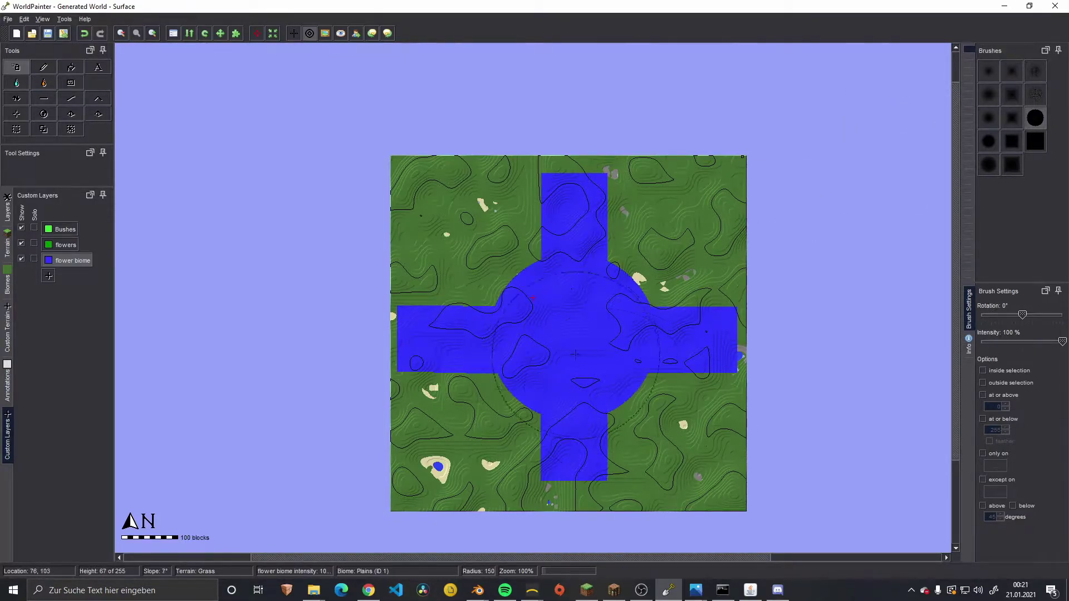
{"action": "right_click", "coordinate": [570, 333]}
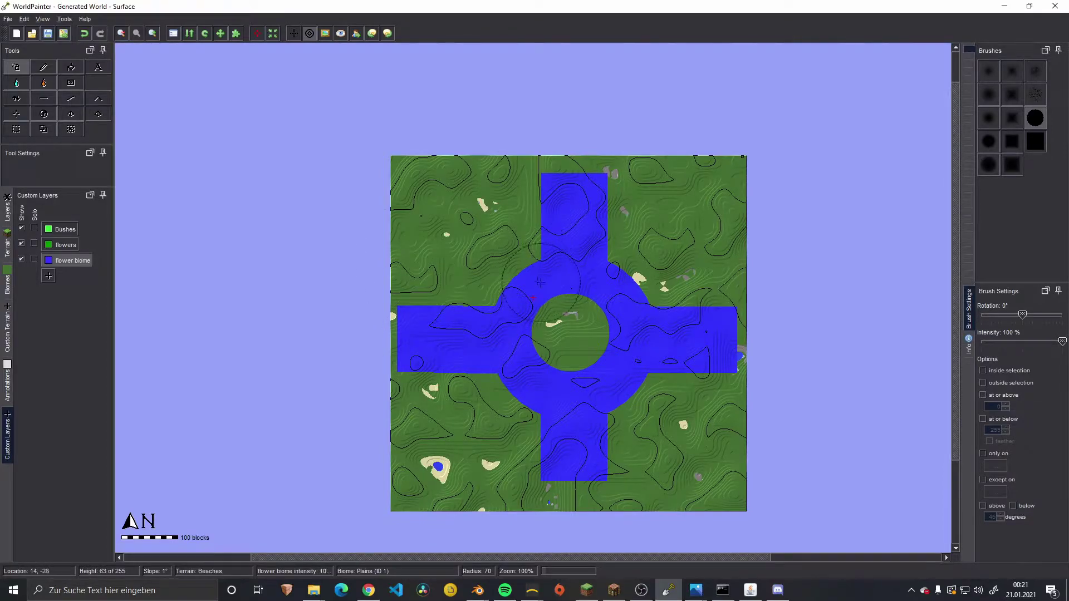
{"action": "scroll", "coordinate": [540, 298], "scroll_direction": "up", "scroll_amount": 3}
{"action": "right_click", "coordinate": [530, 291]}
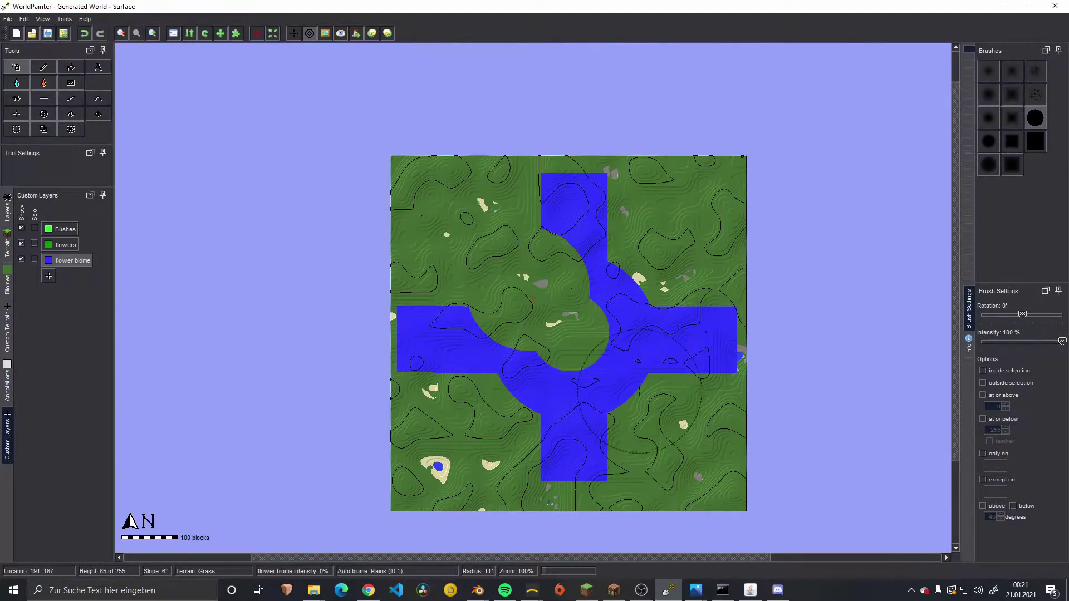
{"action": "right_click", "coordinate": [630, 387]}
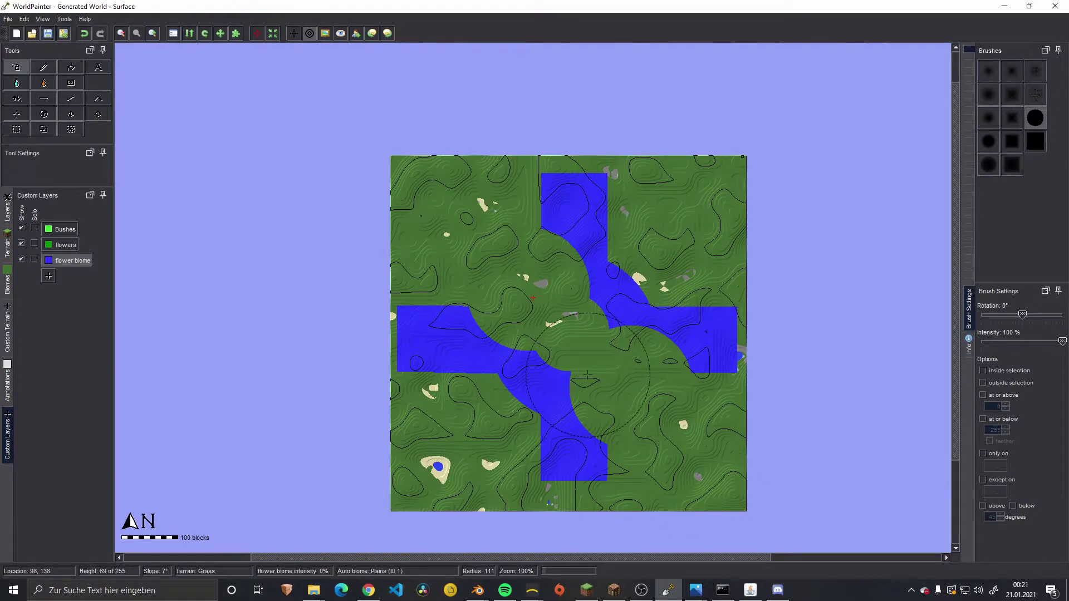
Step: Open Master.world from the recently used worlds without saving the current map
{"action": "left_click", "coordinate": [8, 19]}
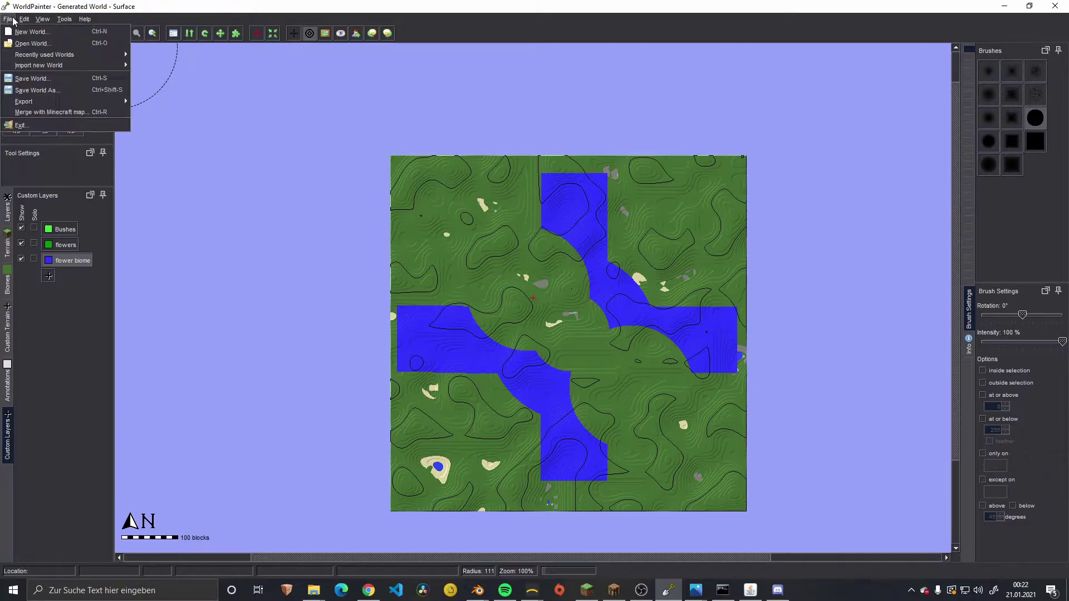
{"action": "mouse_move", "coordinate": [66, 54]}
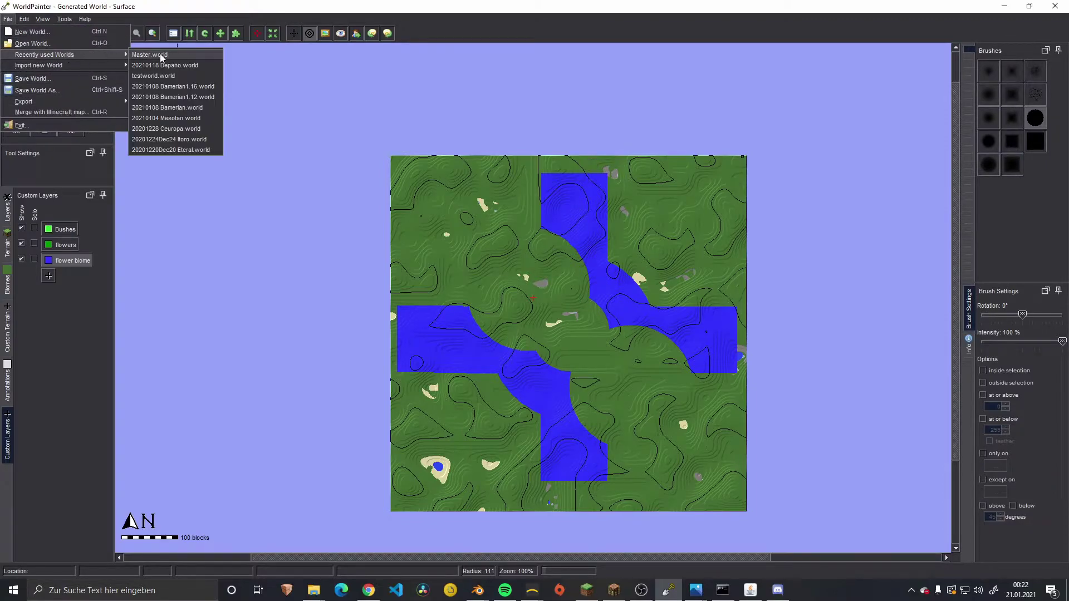
{"action": "left_click", "coordinate": [149, 55]}
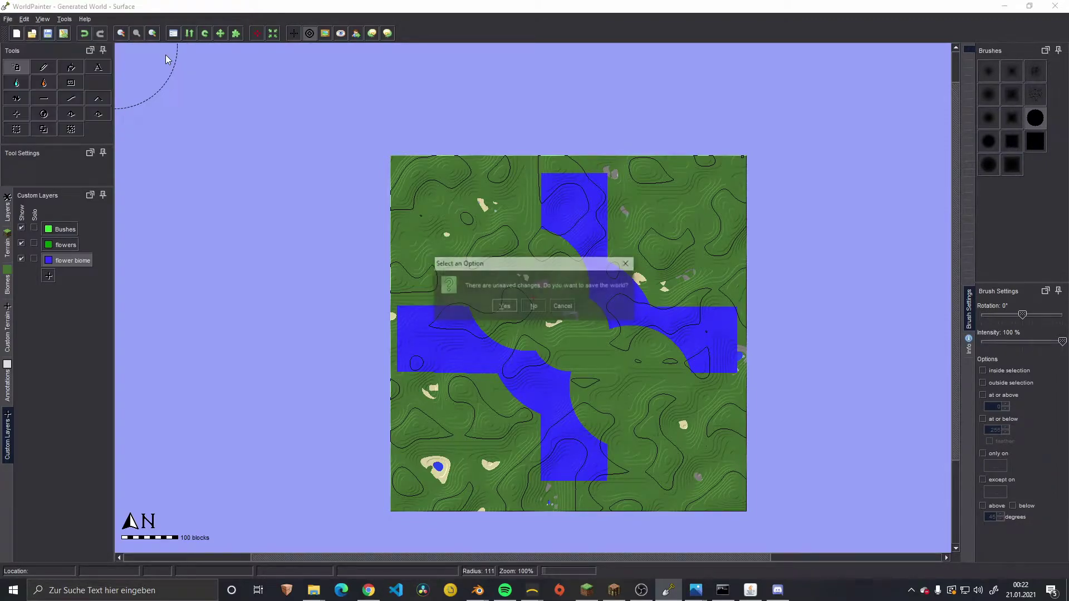
{"action": "left_click", "coordinate": [538, 306]}
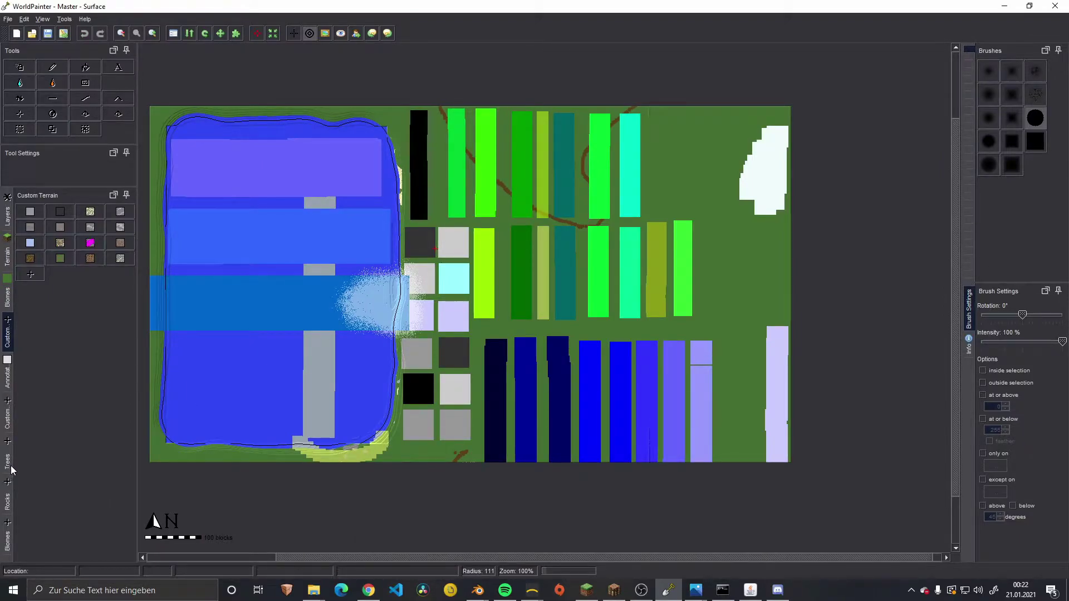
Step: Open the Biome Jungle combined layer's settings from the Biomes list and enlarge the dialog
{"action": "left_click", "coordinate": [8, 541]}
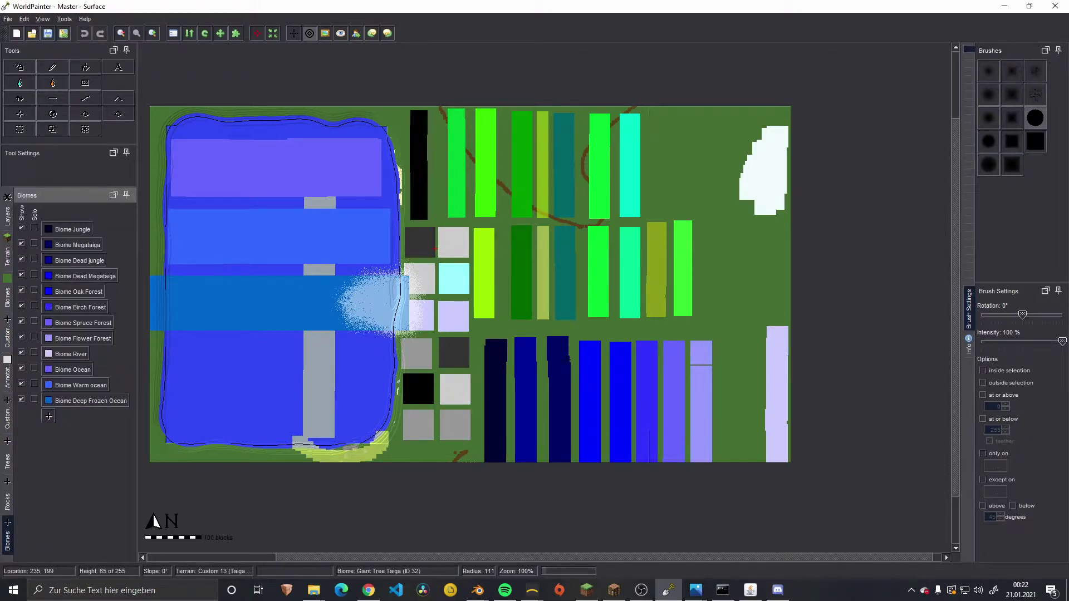
{"action": "right_click", "coordinate": [83, 230]}
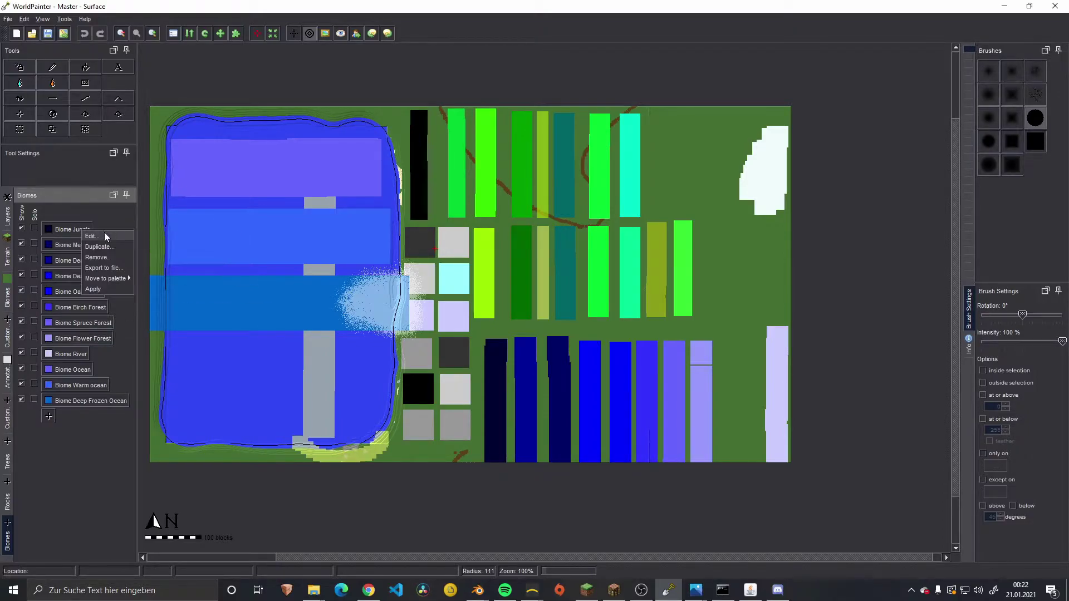
{"action": "left_click", "coordinate": [105, 233]}
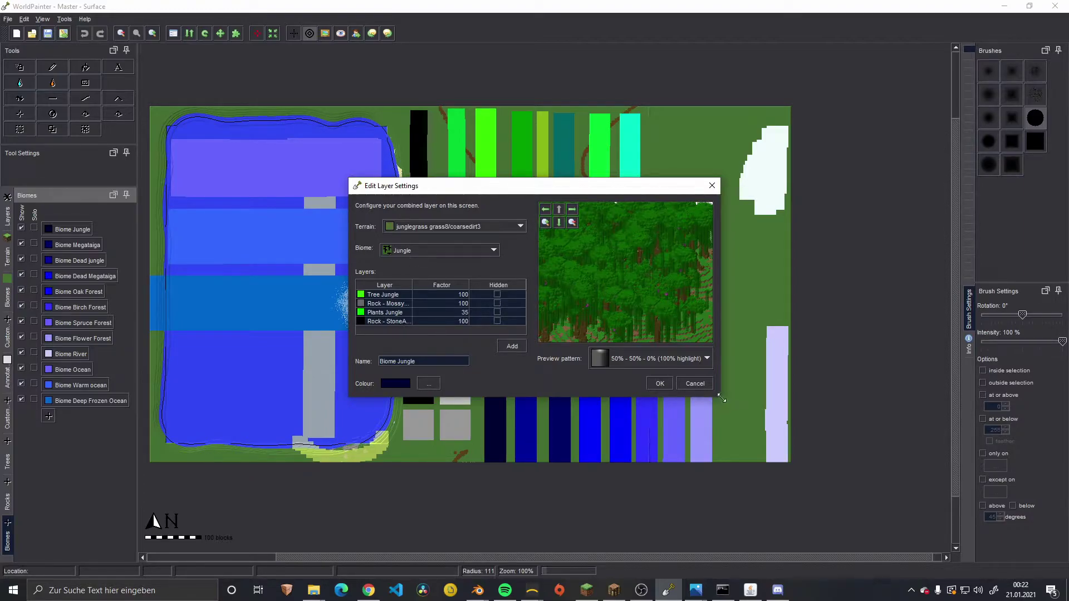
{"action": "left_click_drag", "start_coordinate": [720, 395], "coordinate": [745, 425]}
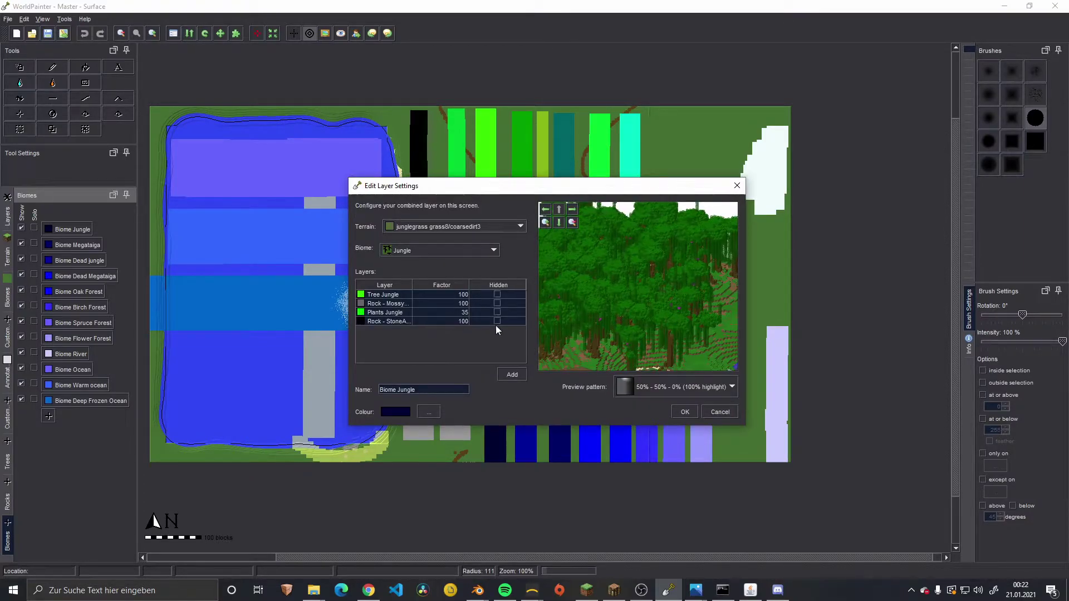
Step: Switch to Minecraft 1.16.4 and move forward through the flower and bush meadow
{"action": "key", "text": "alt+Tab"}
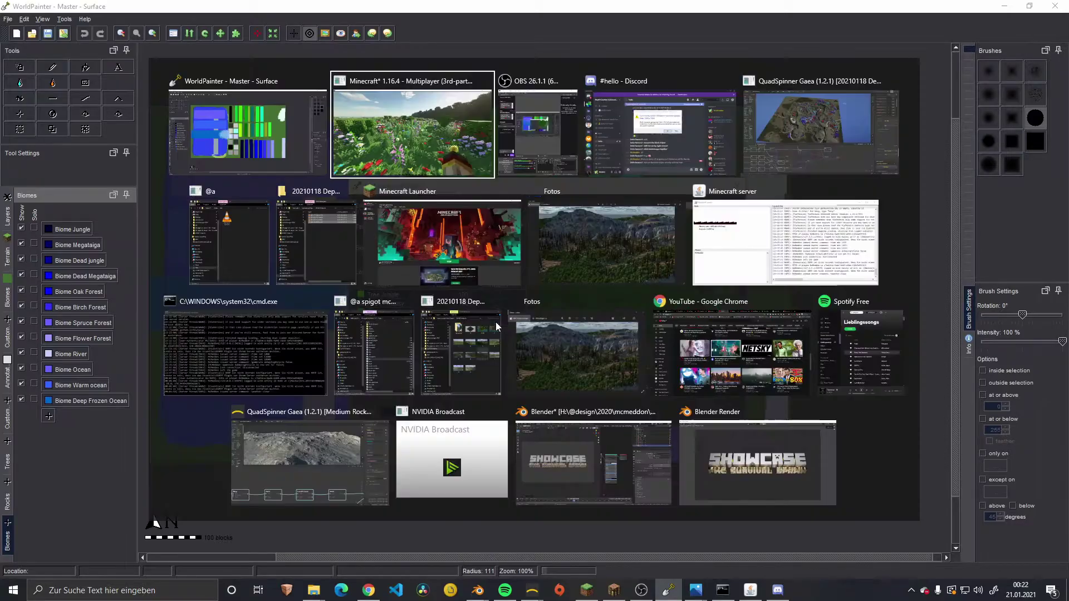
{"action": "key", "text": "w"}
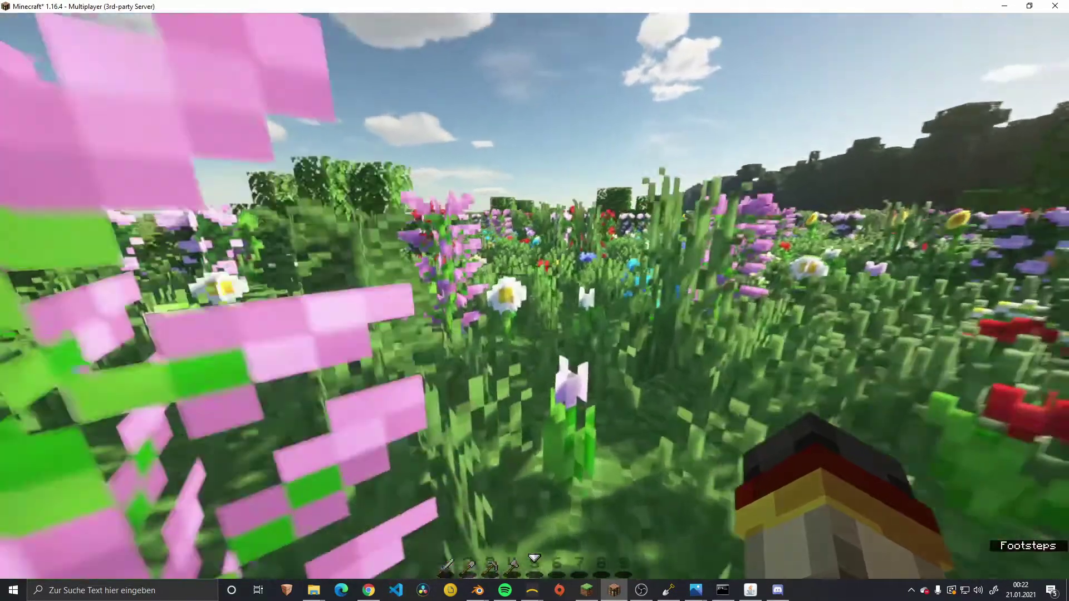
{"action": "key", "text": "w"}
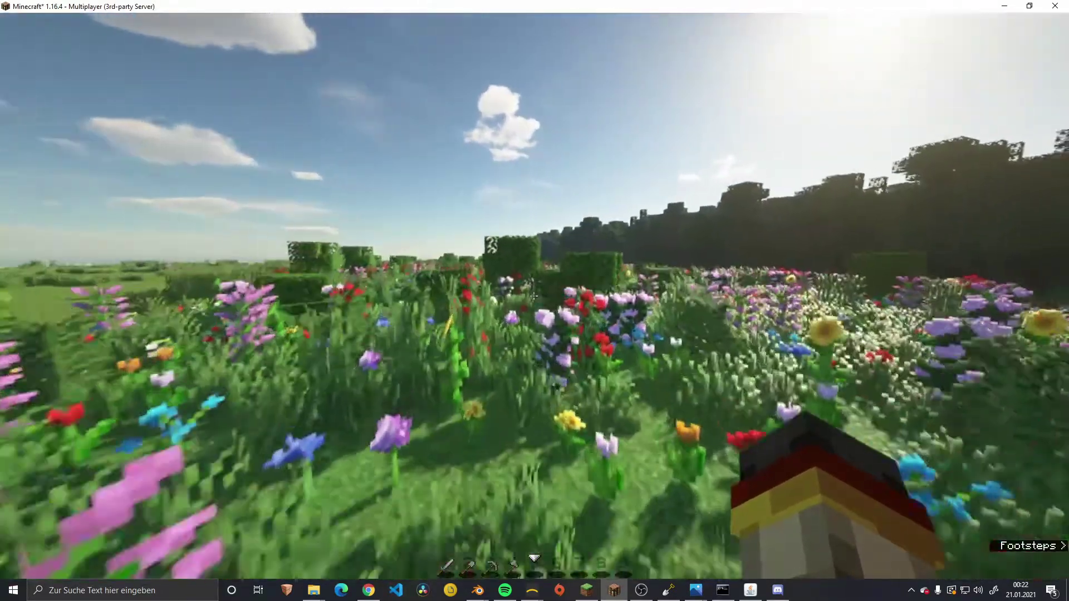
{"action": "key", "text": "w"}
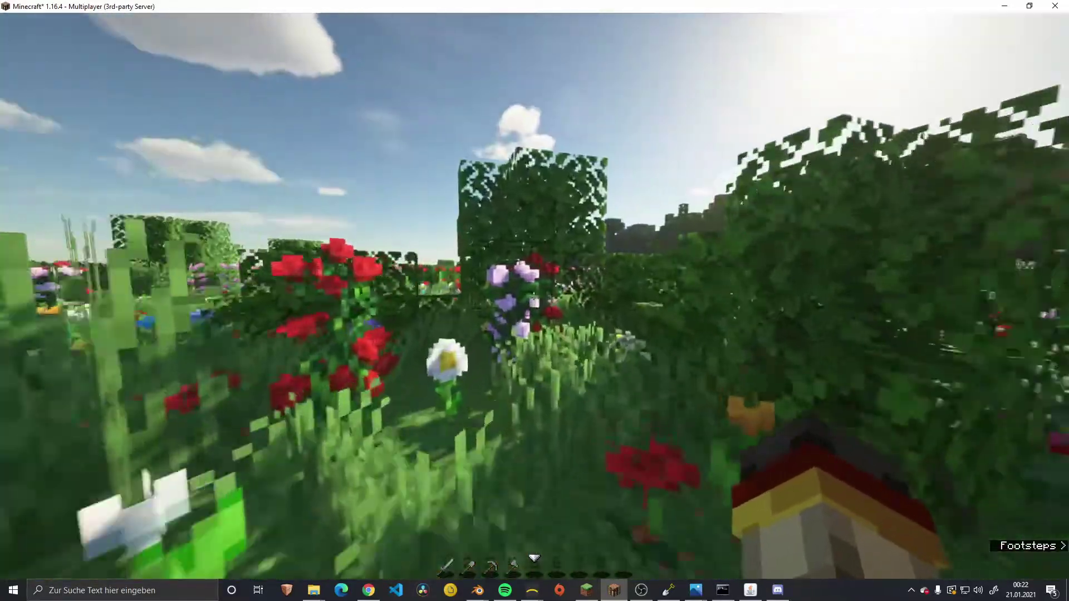
{"action": "key", "text": "w"}
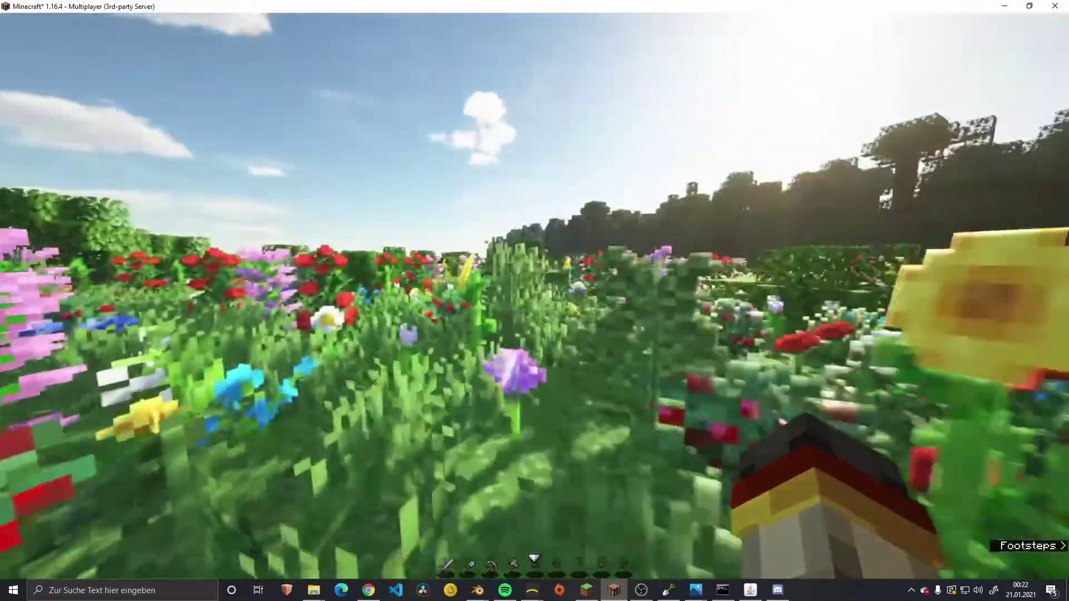
{"action": "key", "text": "w"}
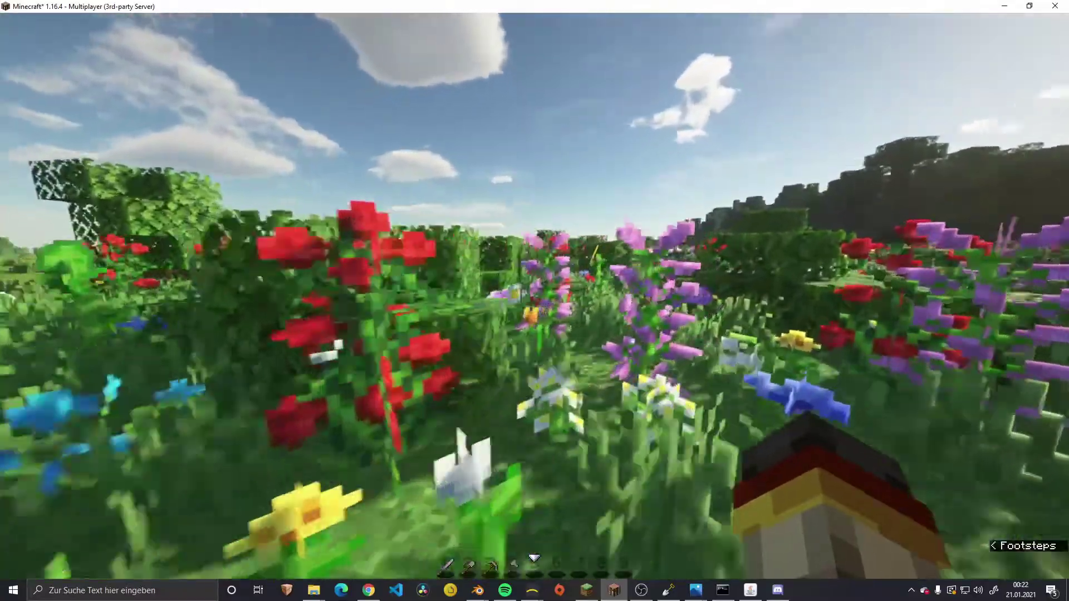
{"action": "key", "text": "w"}
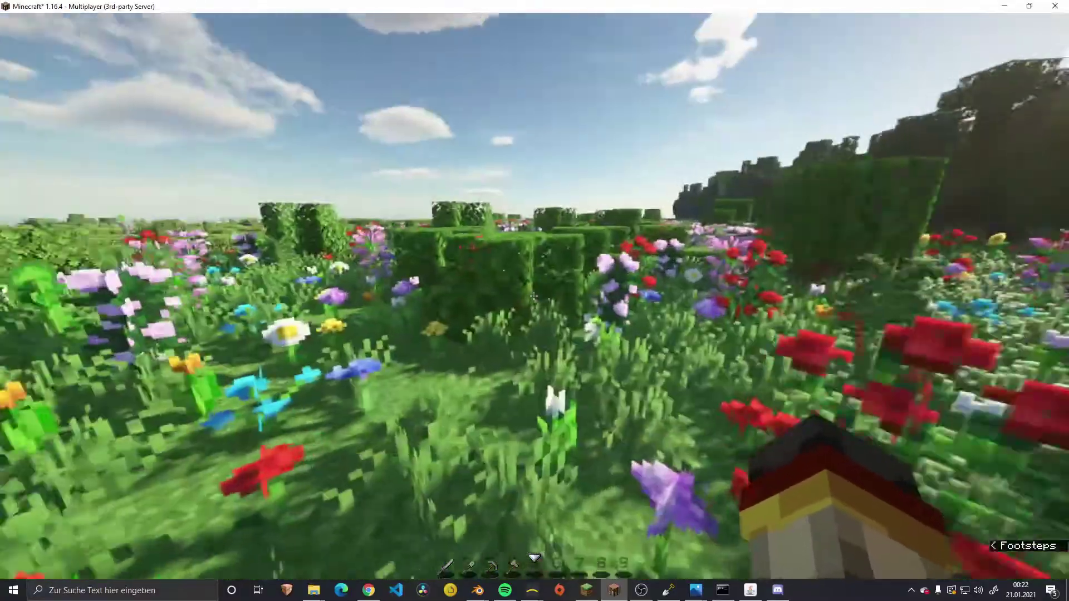
{"action": "key", "text": "w"}
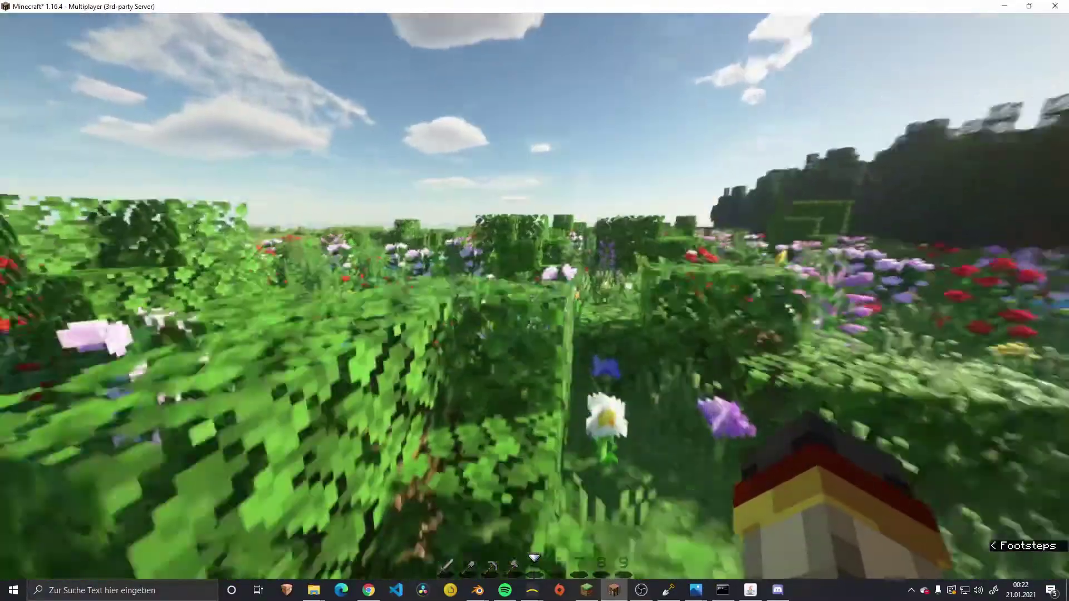